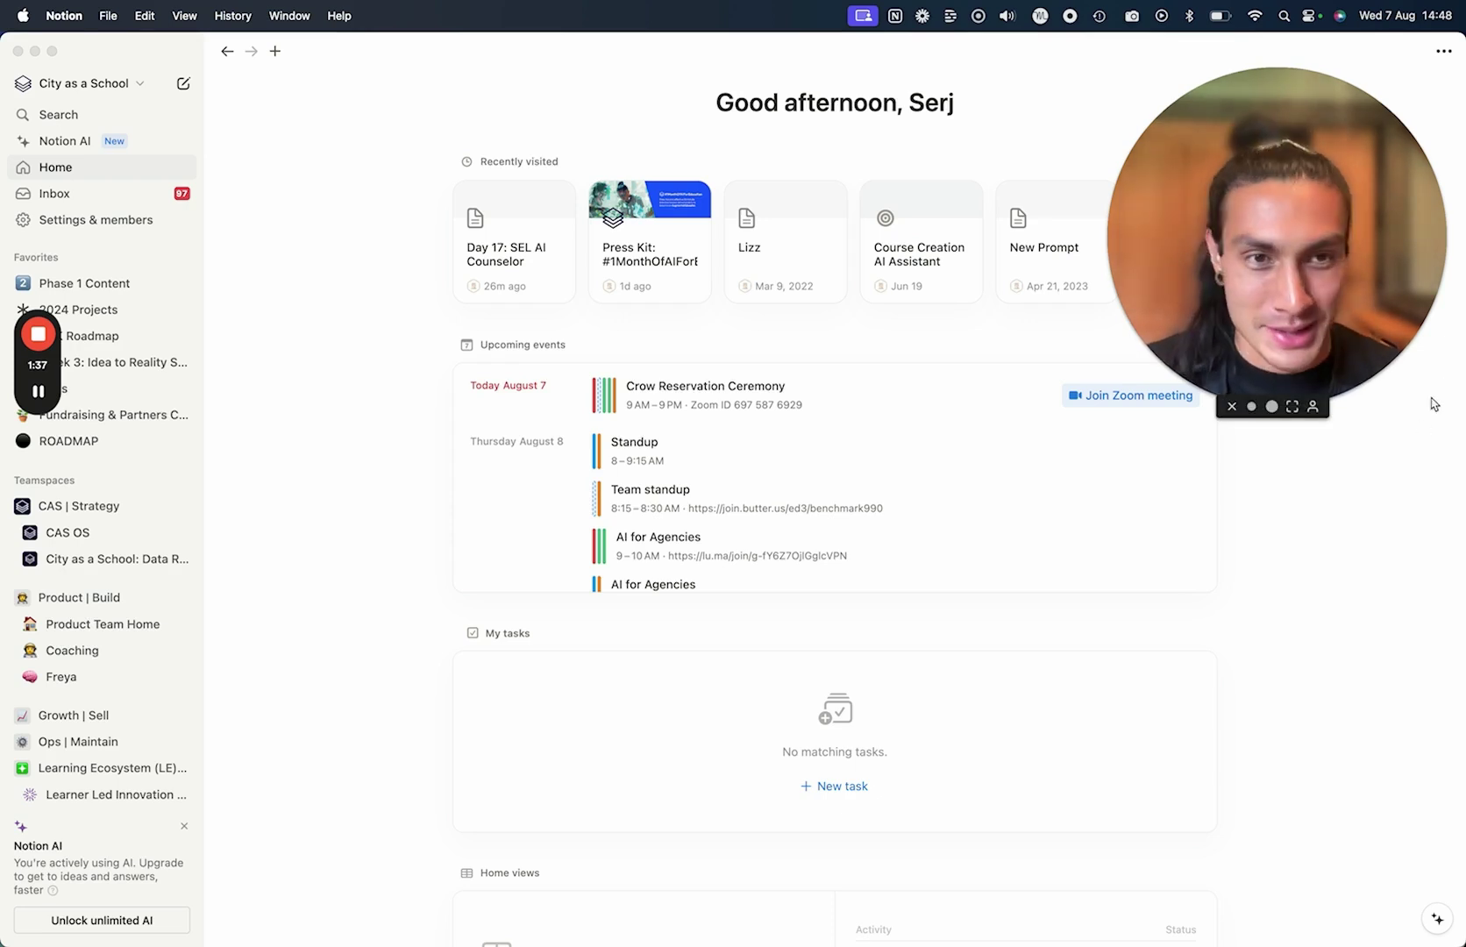
Activate the Notion window showing the workspace Home page.
{"action": "left_click", "coordinate": [1392, 526]}
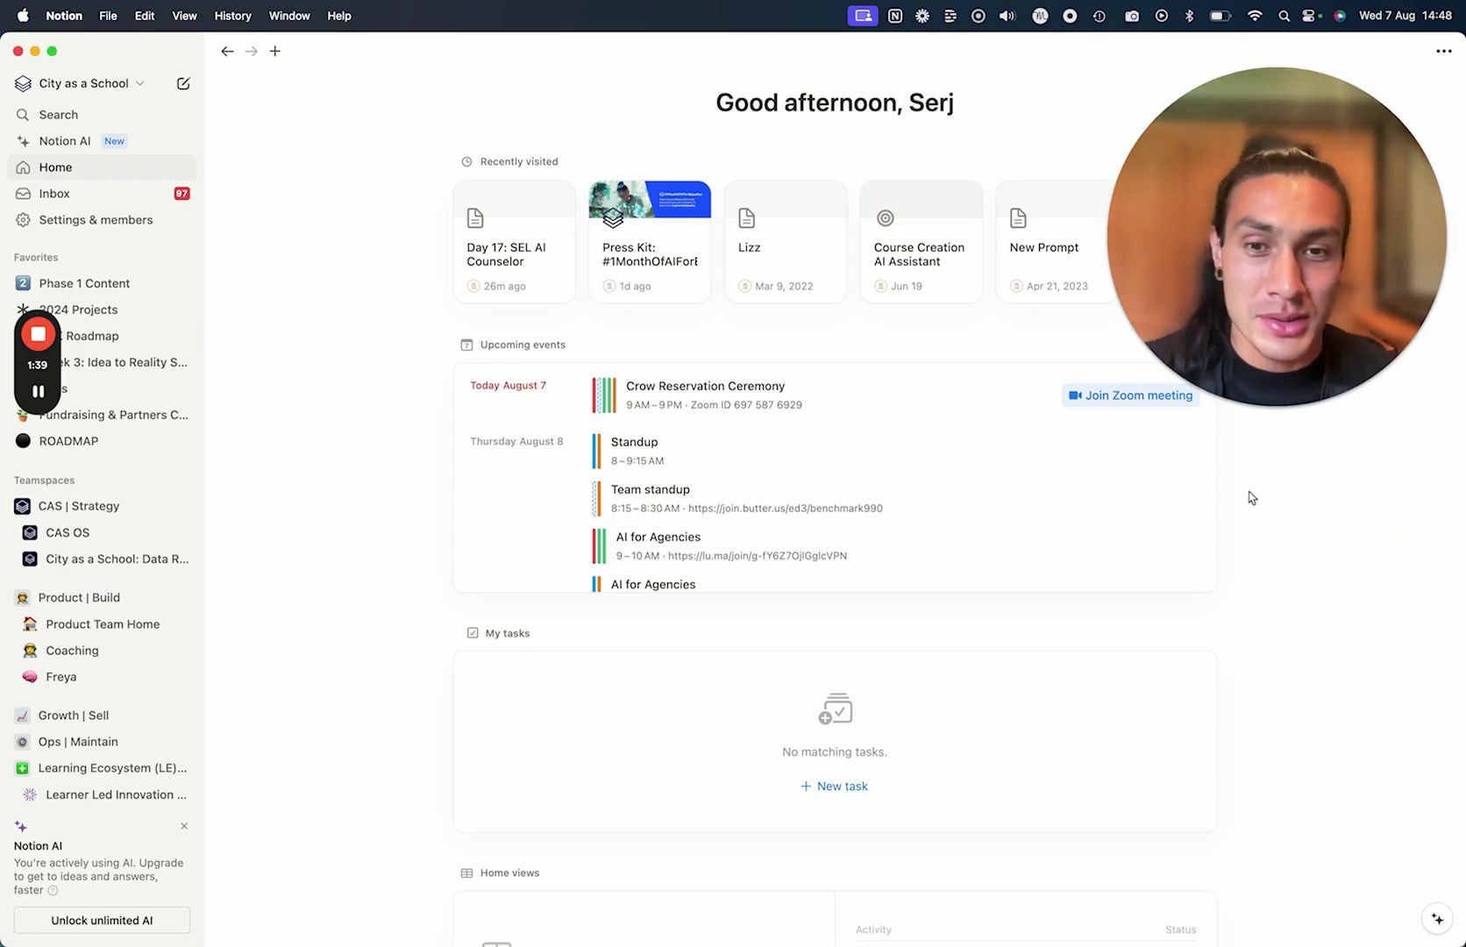
In Arc, open and then dismiss the Notion Web Clipper on the 'How to Renovate a House' article.
{"action": "left_click", "coordinate": [358, 926]}
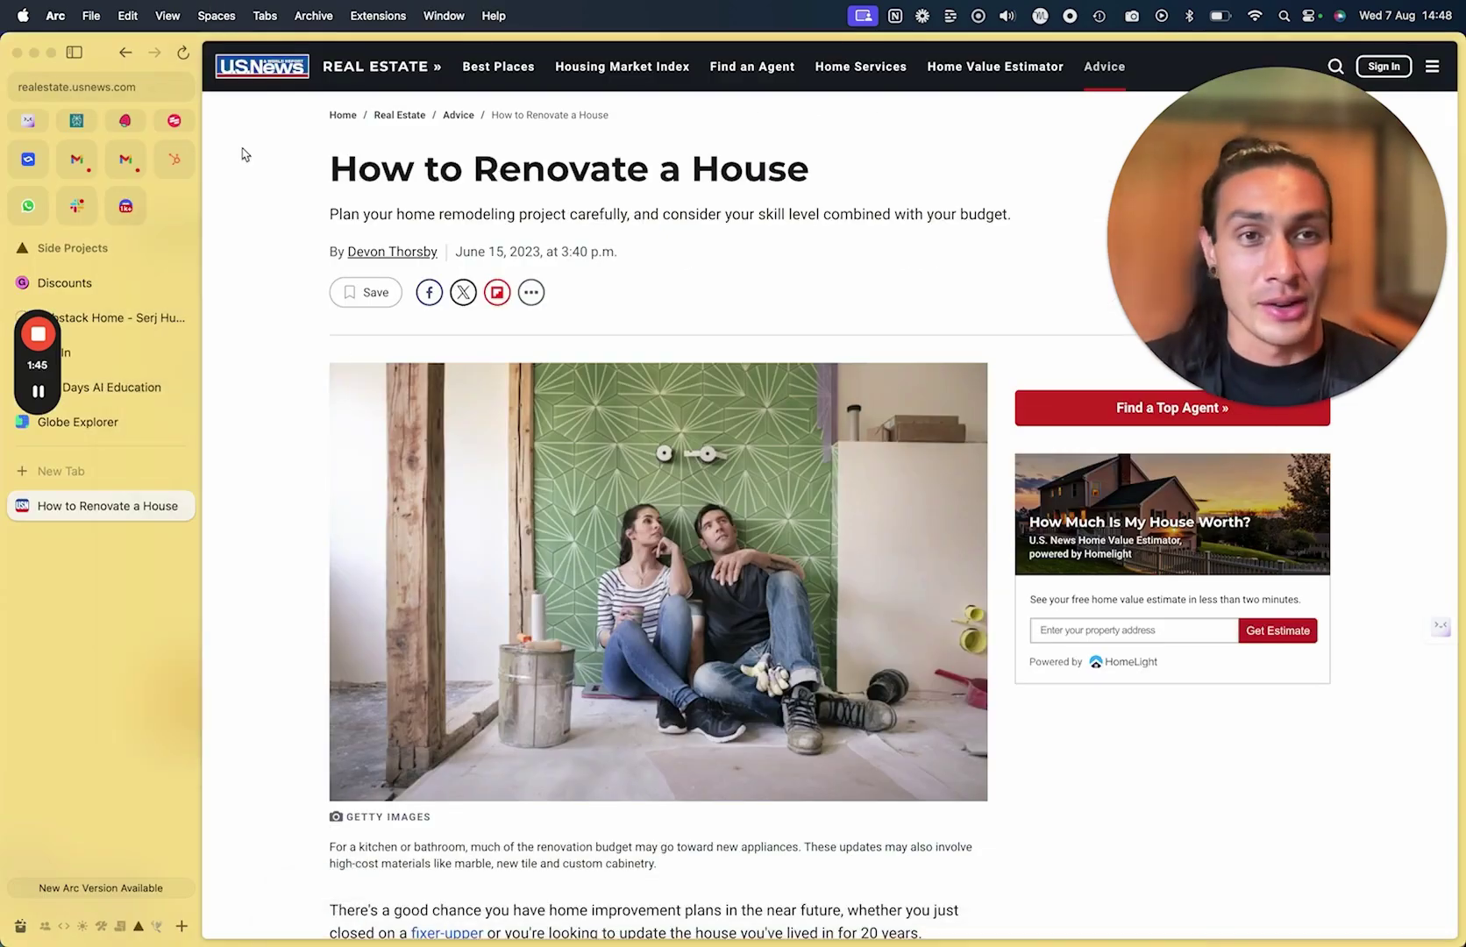
{"action": "left_click", "coordinate": [179, 86]}
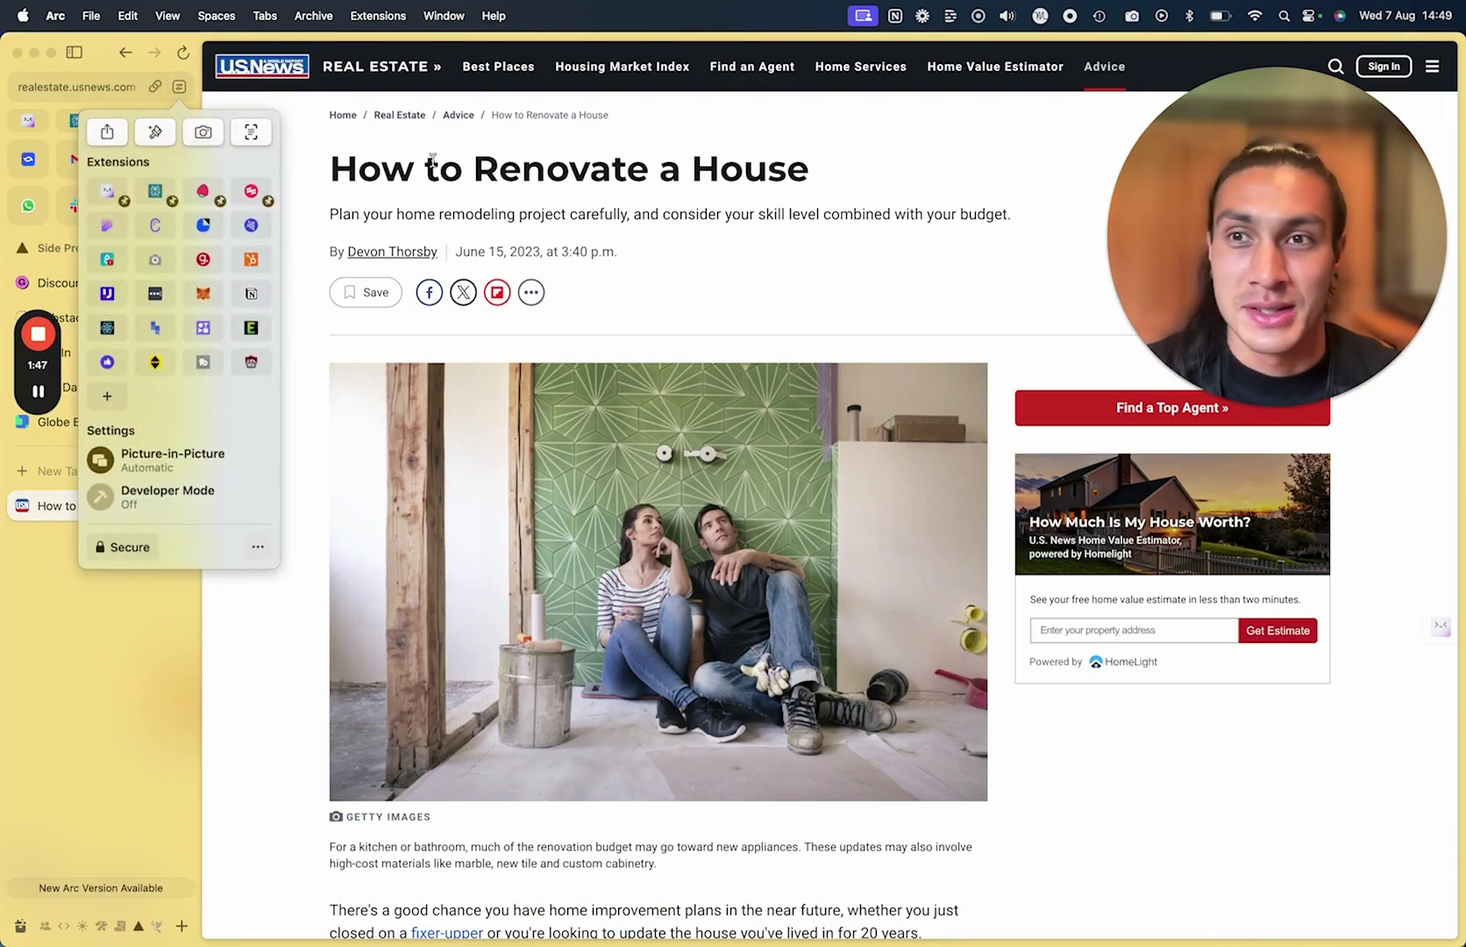
{"action": "left_click", "coordinate": [250, 292]}
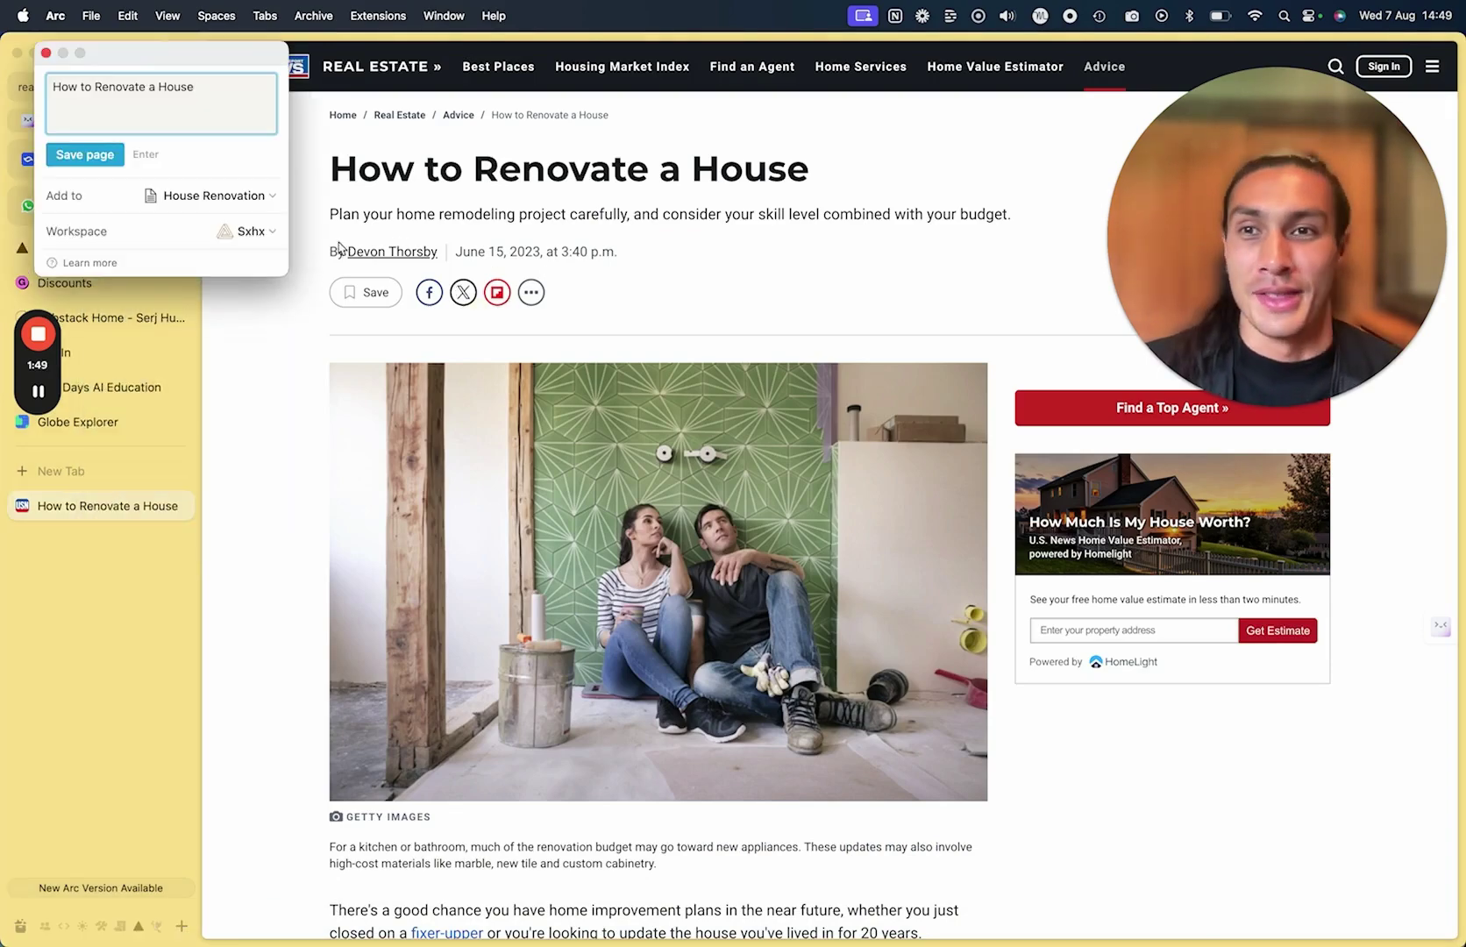
{"action": "left_click", "coordinate": [250, 368]}
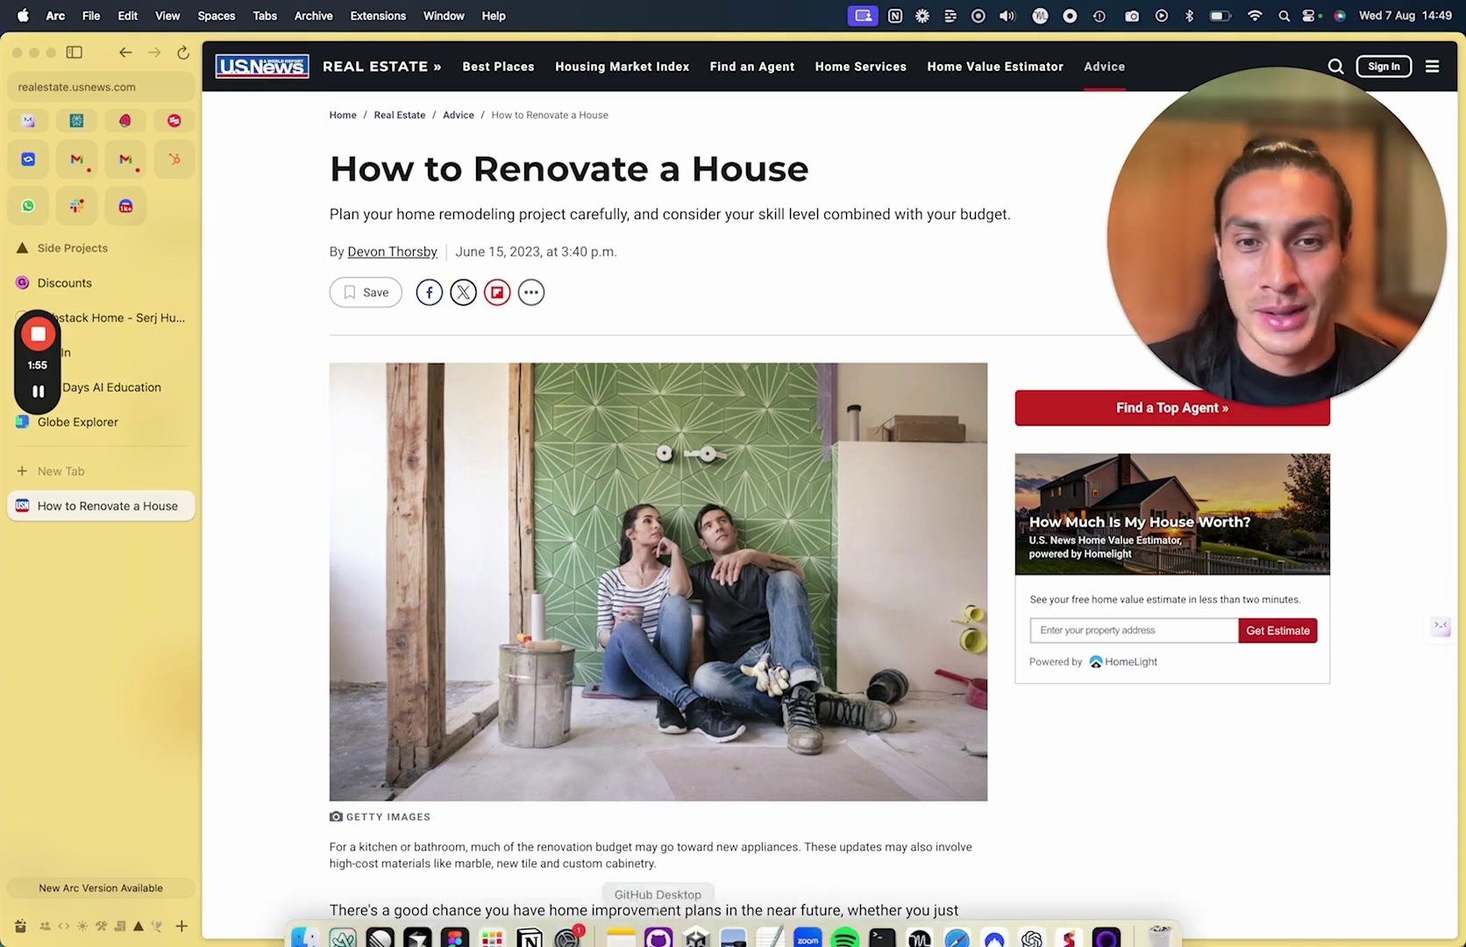
Return to Notion and open the Notion AI chat prompt.
{"action": "left_click", "coordinate": [529, 936]}
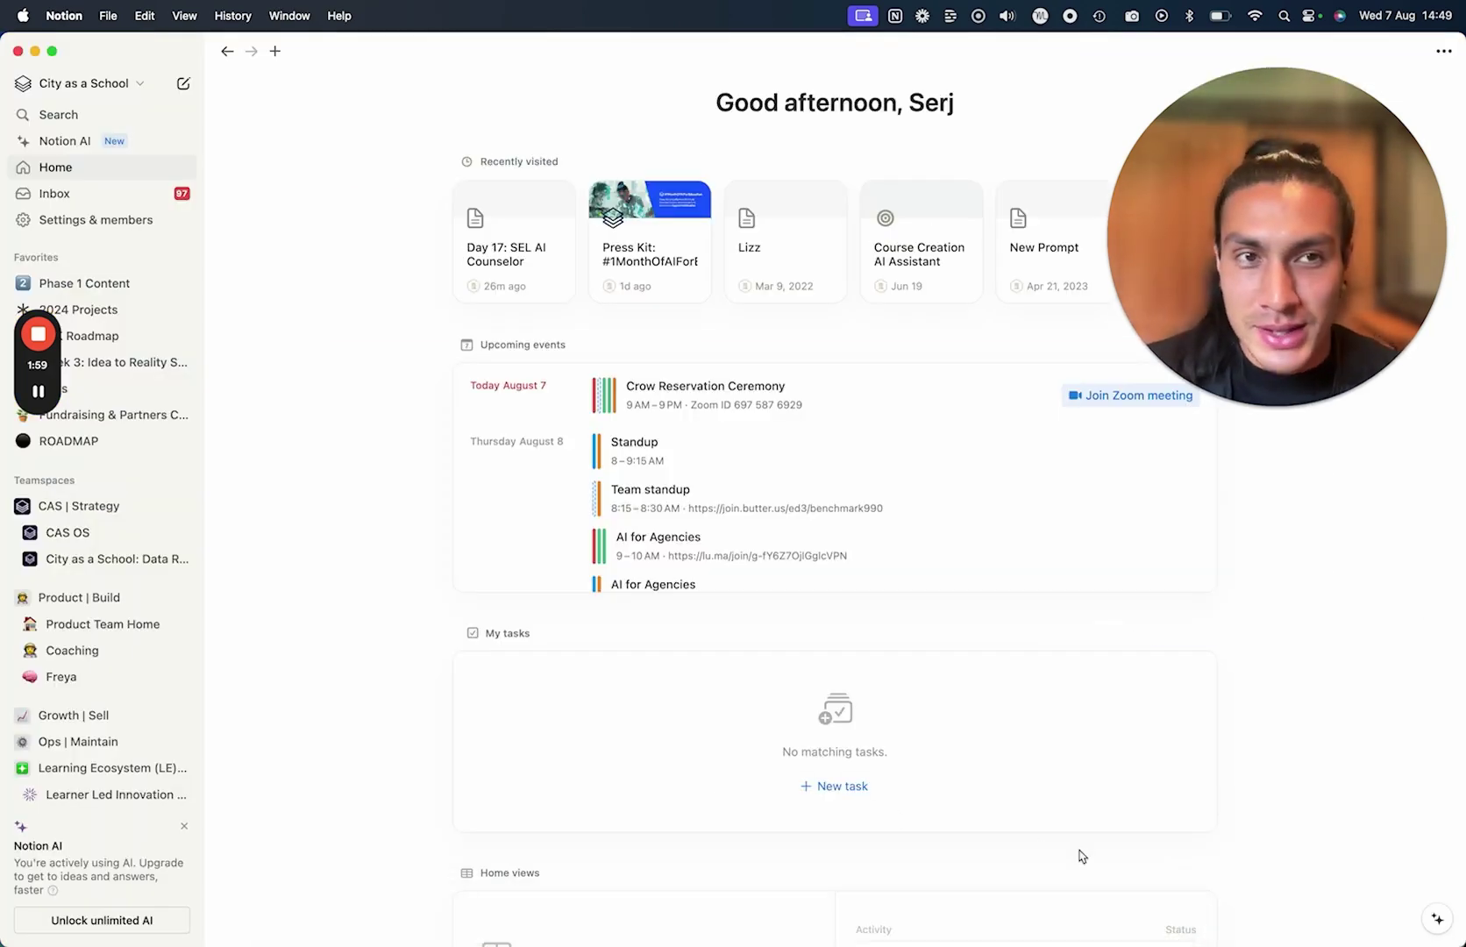
{"action": "left_click", "coordinate": [1438, 920]}
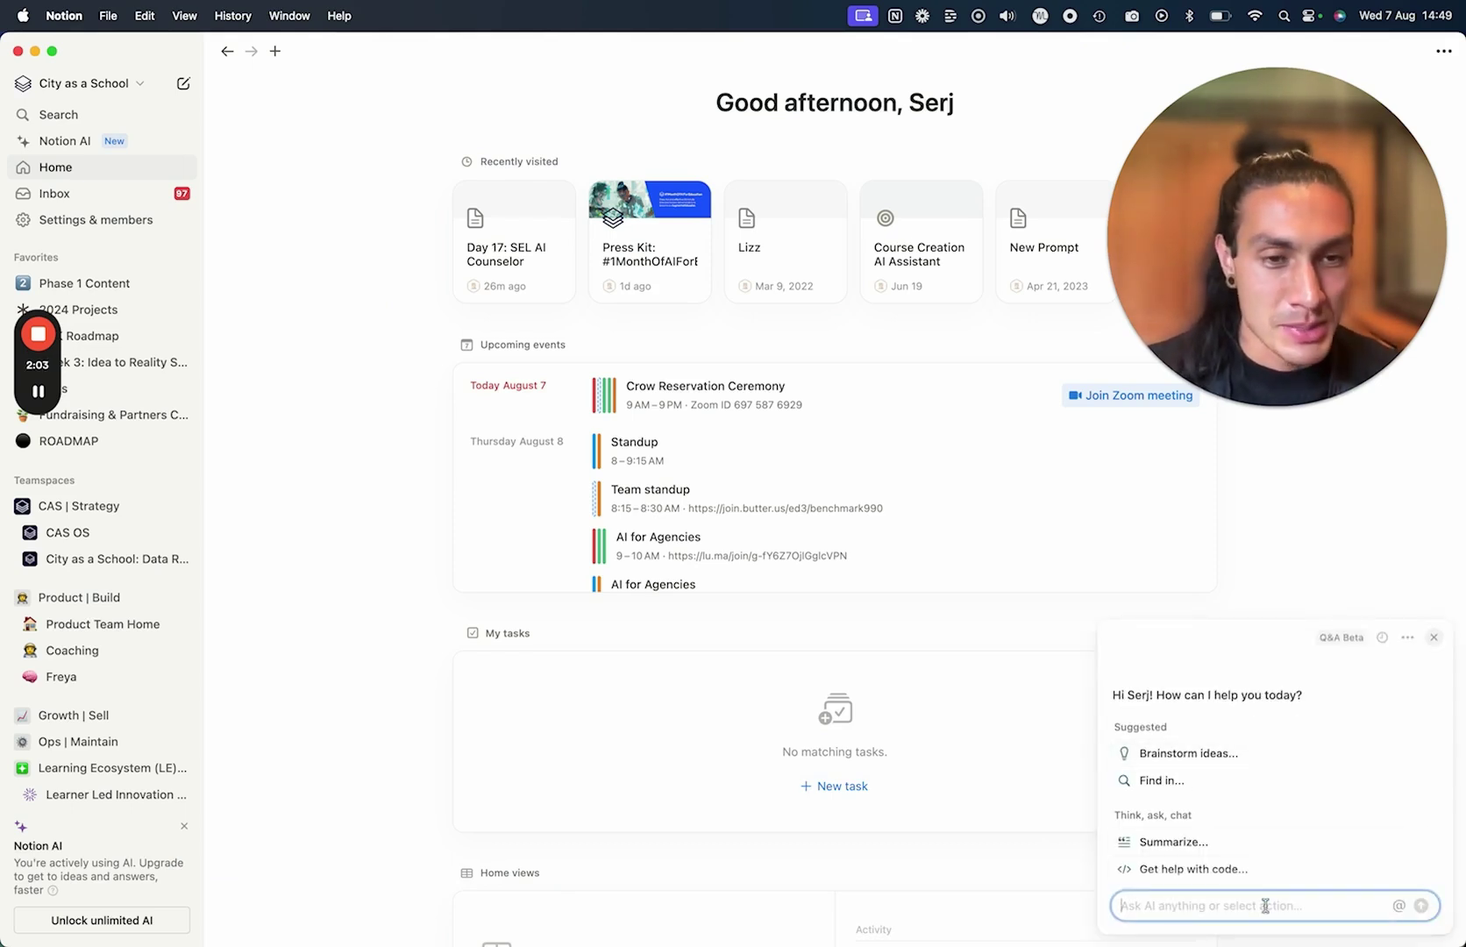
{"action": "left_click", "coordinate": [1265, 905]}
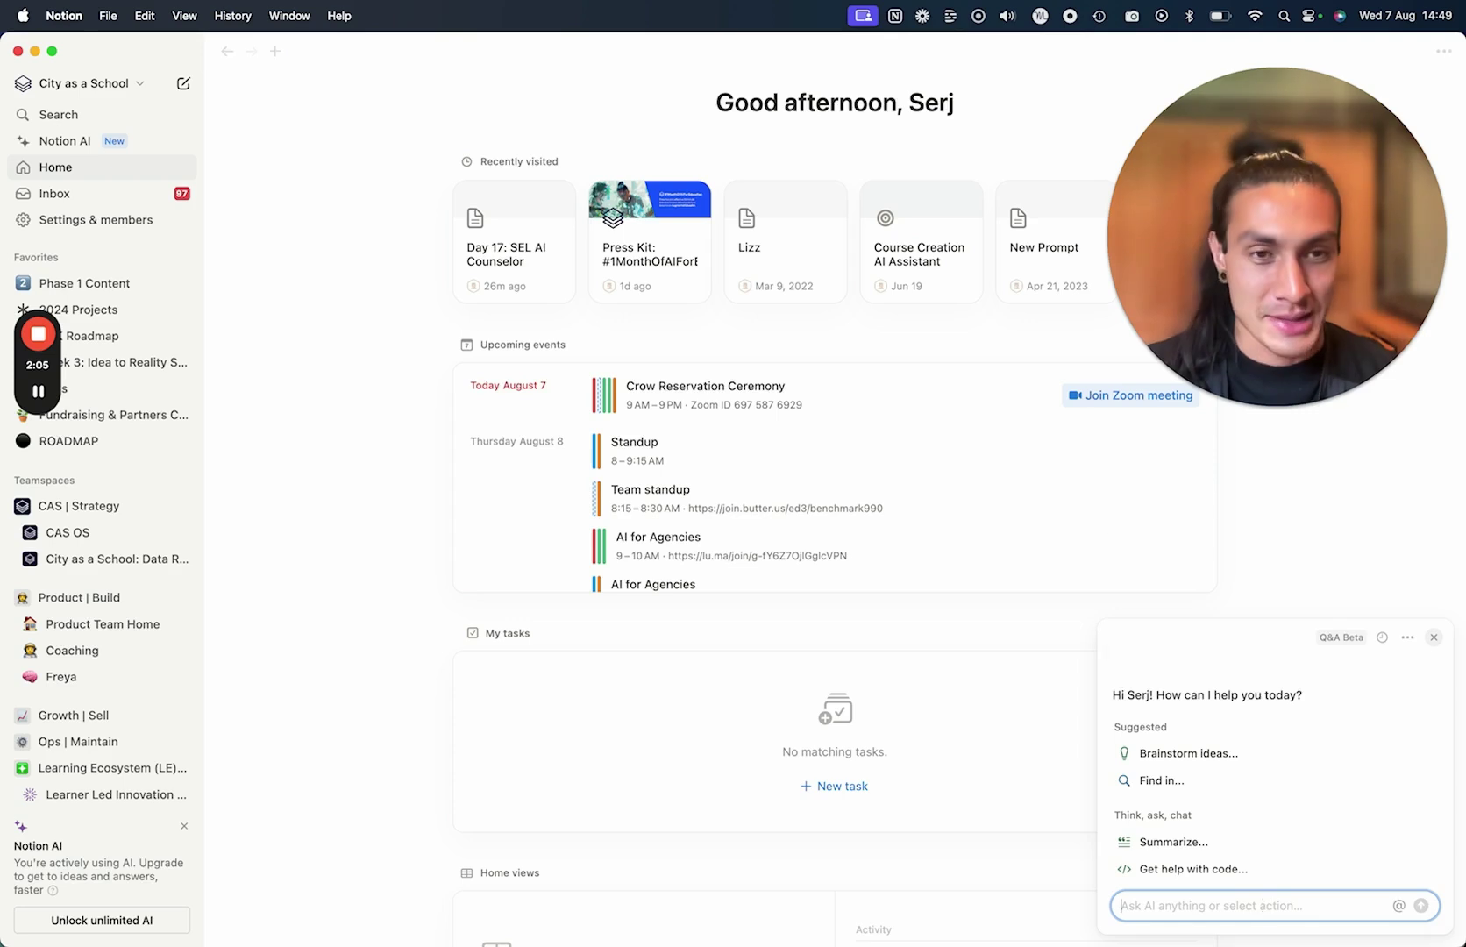
Mention Learning Ecosystem Glossary and ask AI to explain a learning ecosystem like to a high schooler.
{"action": "type", "text": "@"}
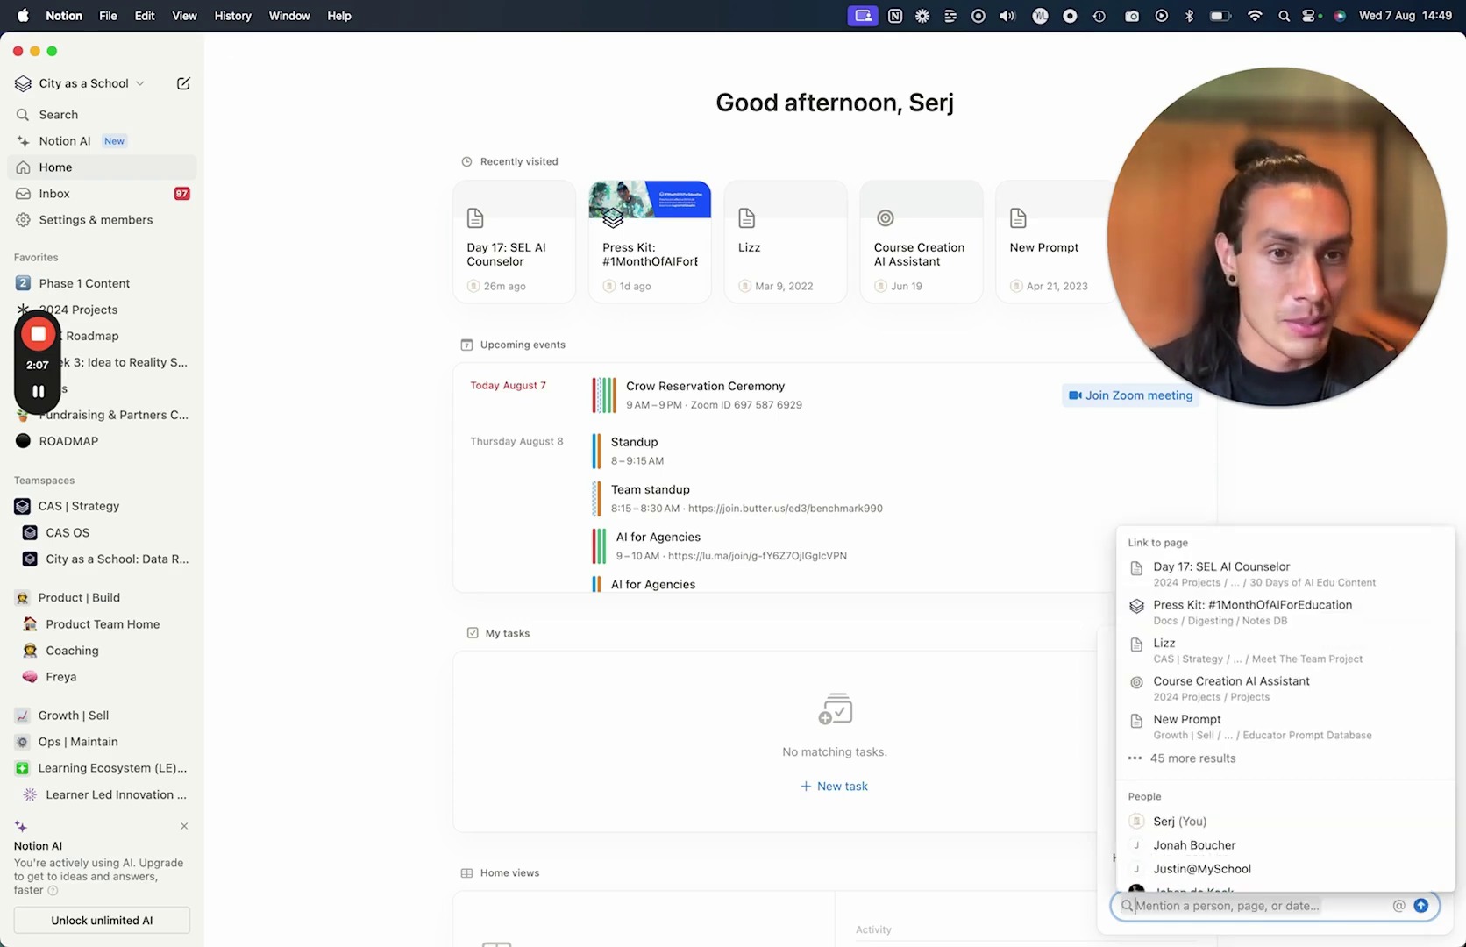
{"action": "type", "text": "learn"}
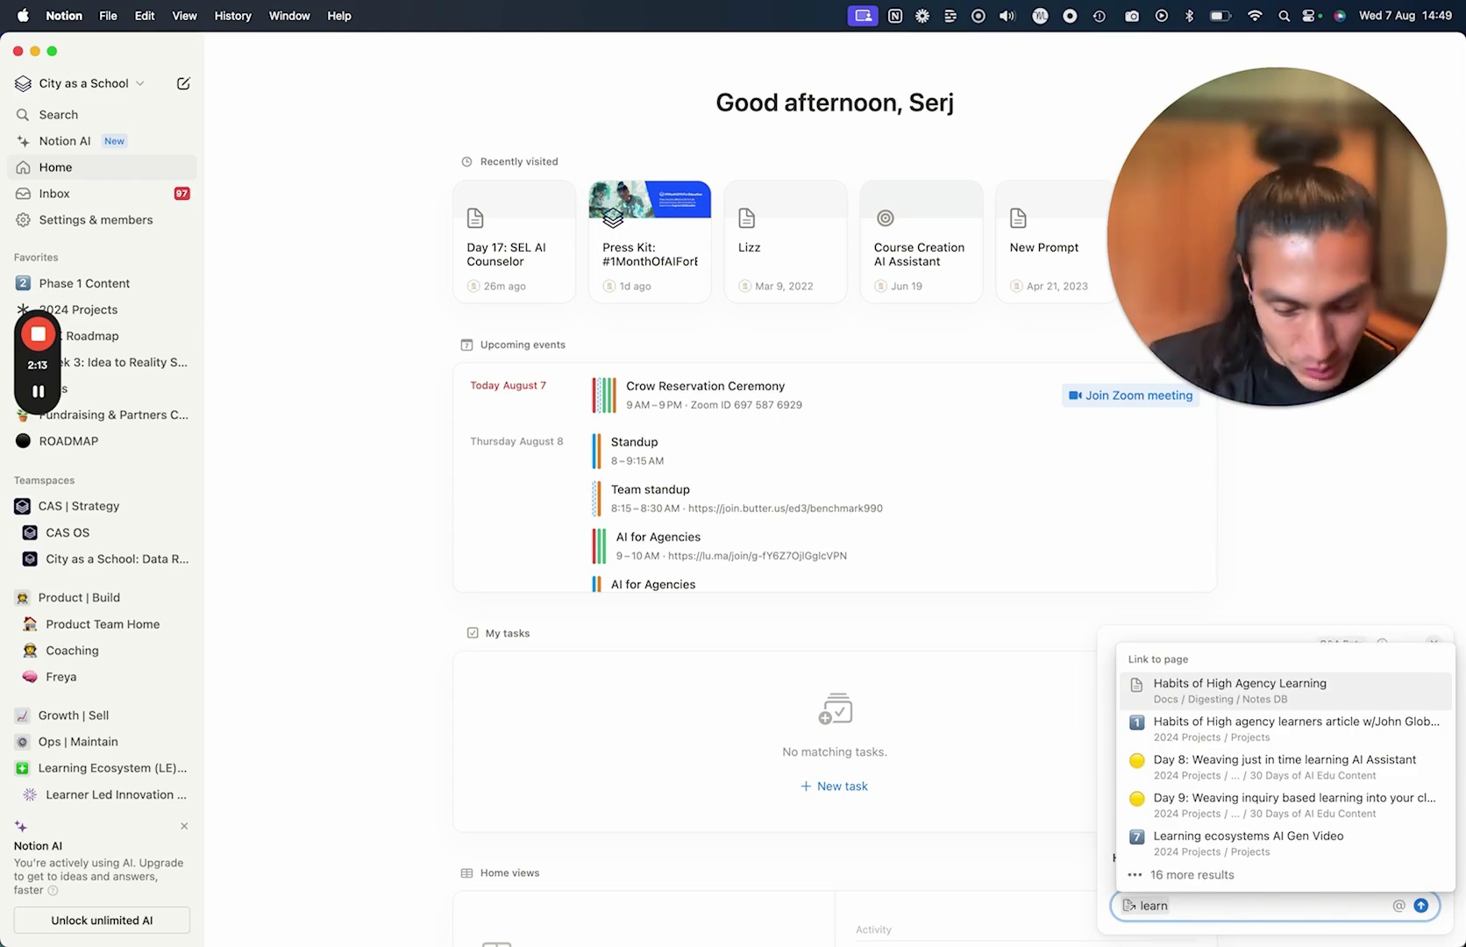
{"action": "type", "text": "ing ecosystem"}
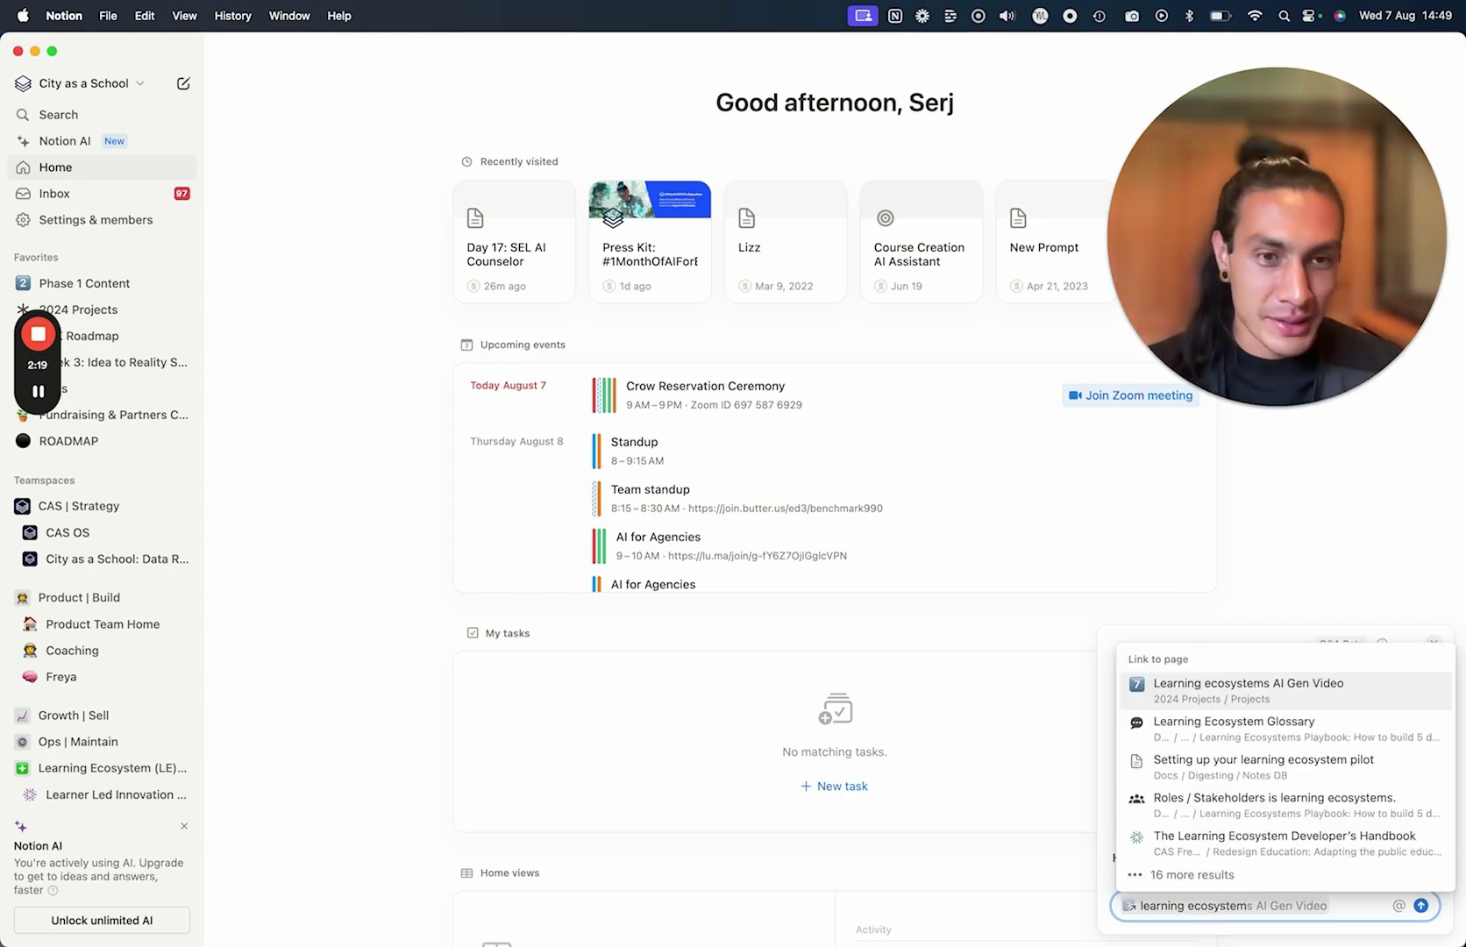
{"action": "type", "text": "s"}
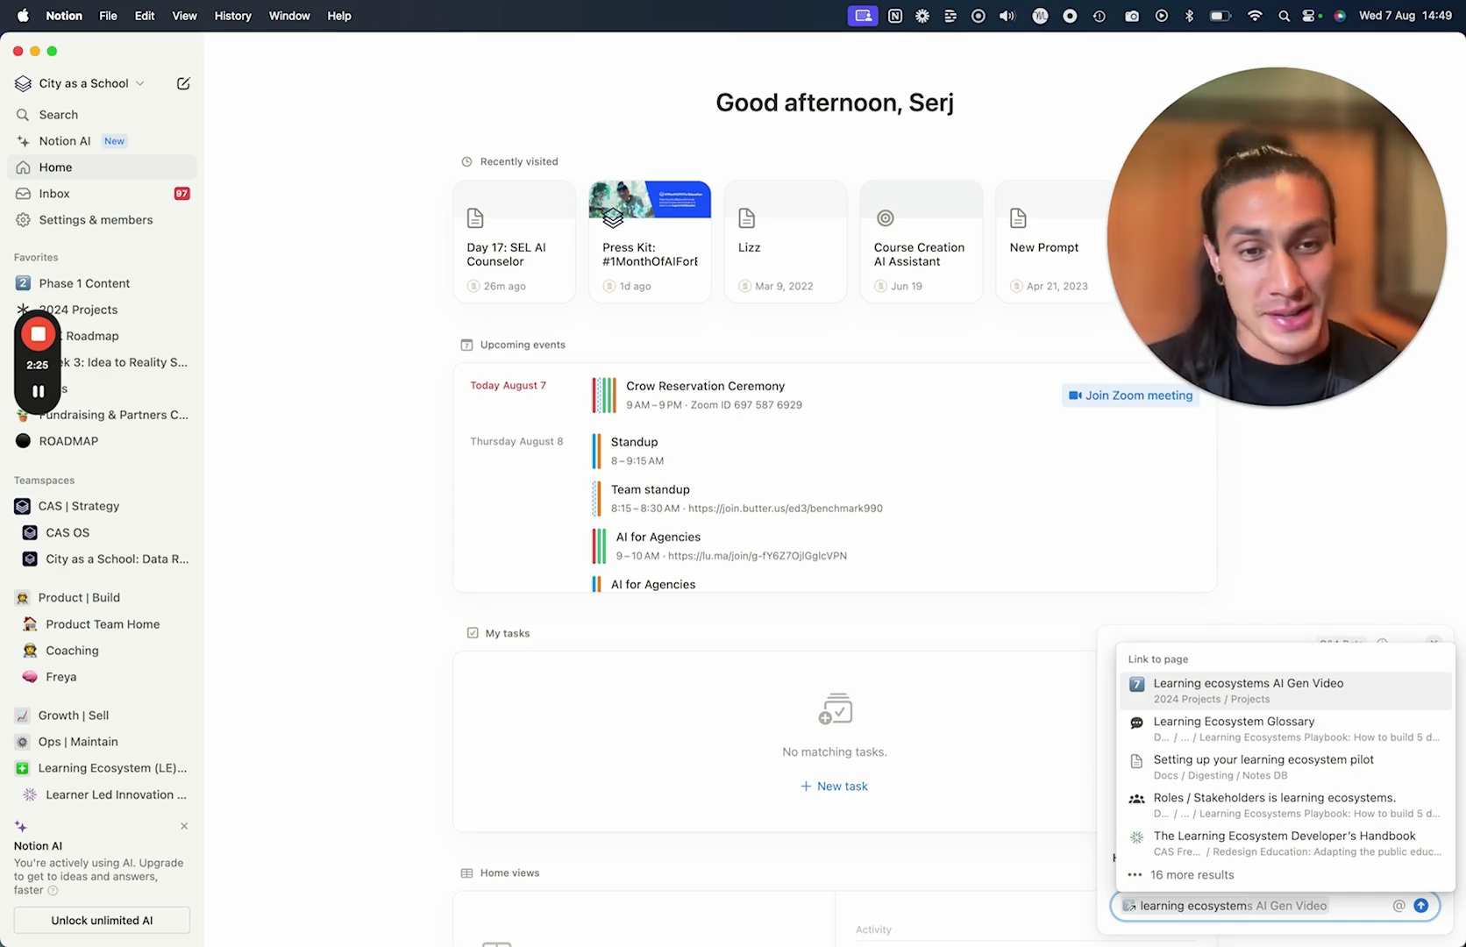
{"action": "key", "text": "Down"}
{"action": "key", "text": "Down"}
{"action": "key", "text": "Up"}
{"action": "key", "text": "Down"}
{"action": "key", "text": "Up"}
{"action": "key", "text": "Return"}
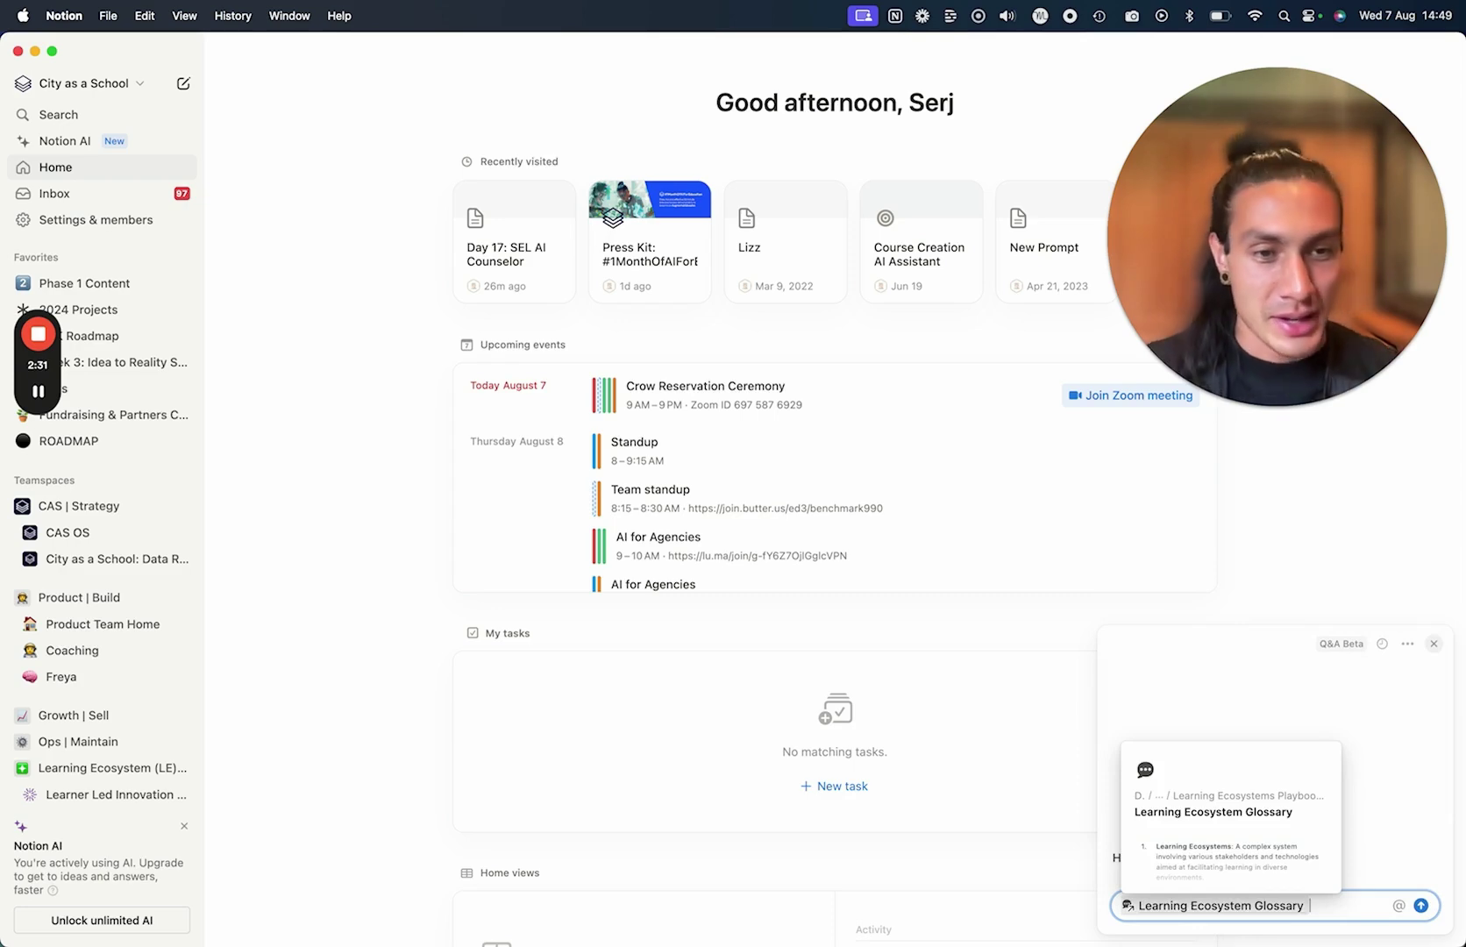
{"action": "type", "text": "What is a learning e"}
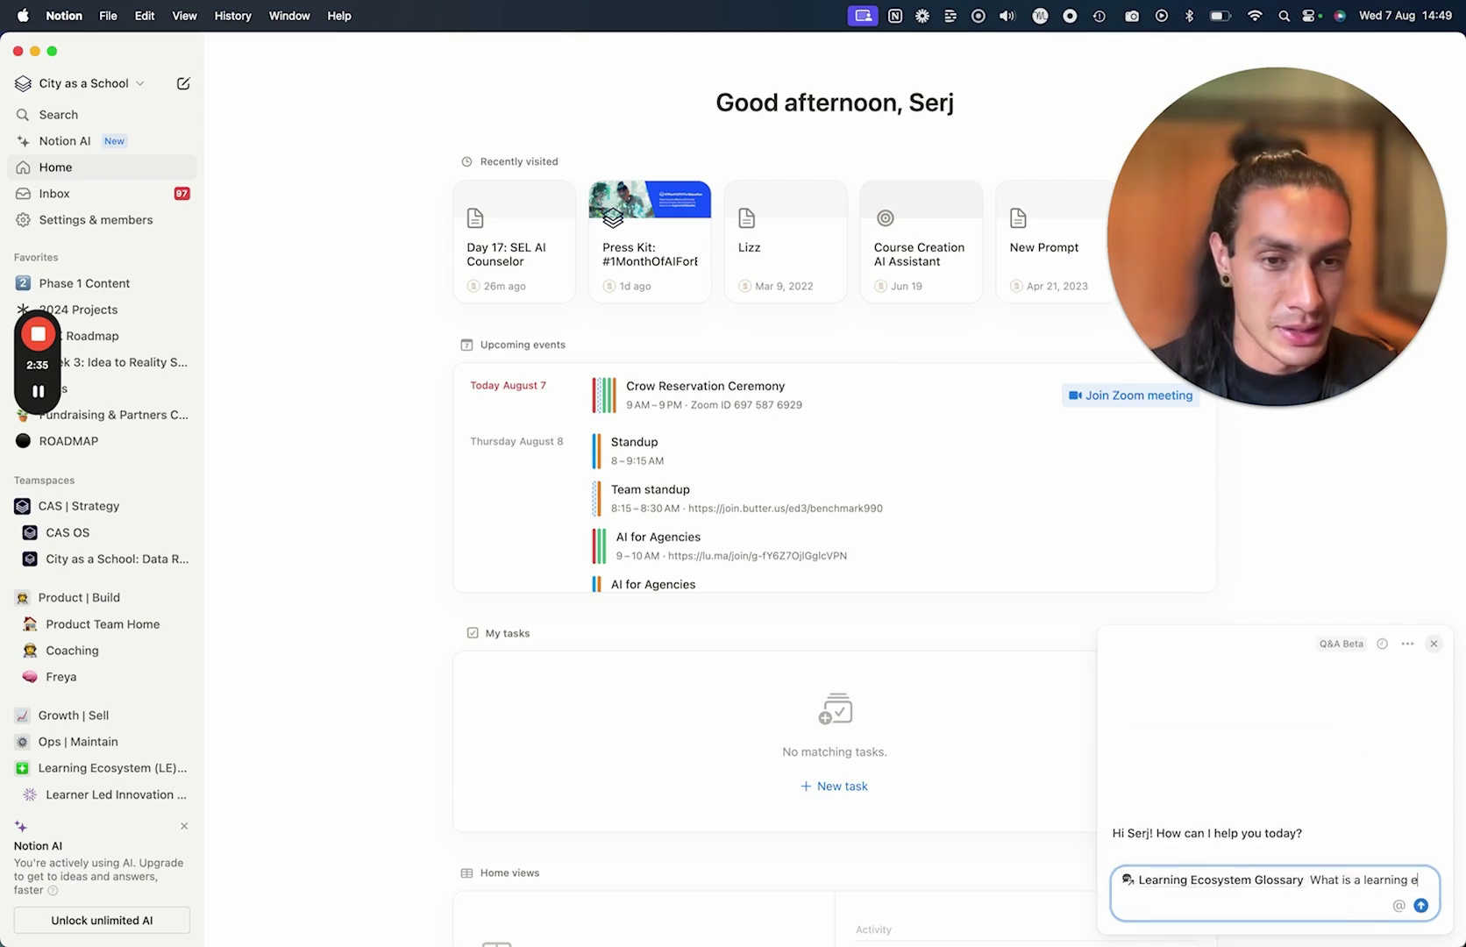
{"action": "type", "text": "cosystem explain "}
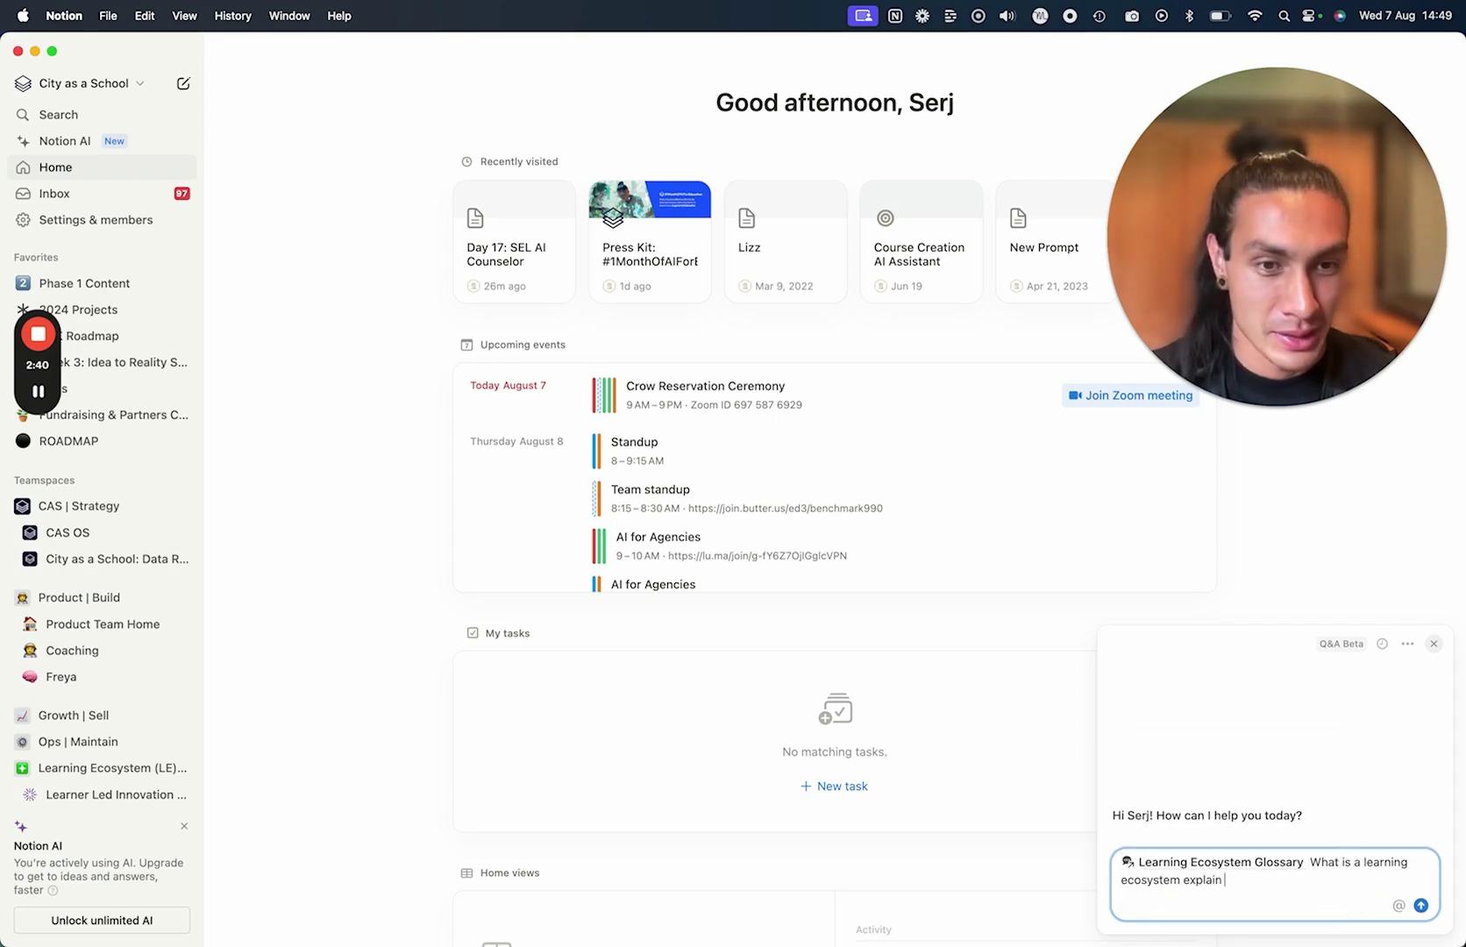
{"action": "type", "text": "it to me like im "}
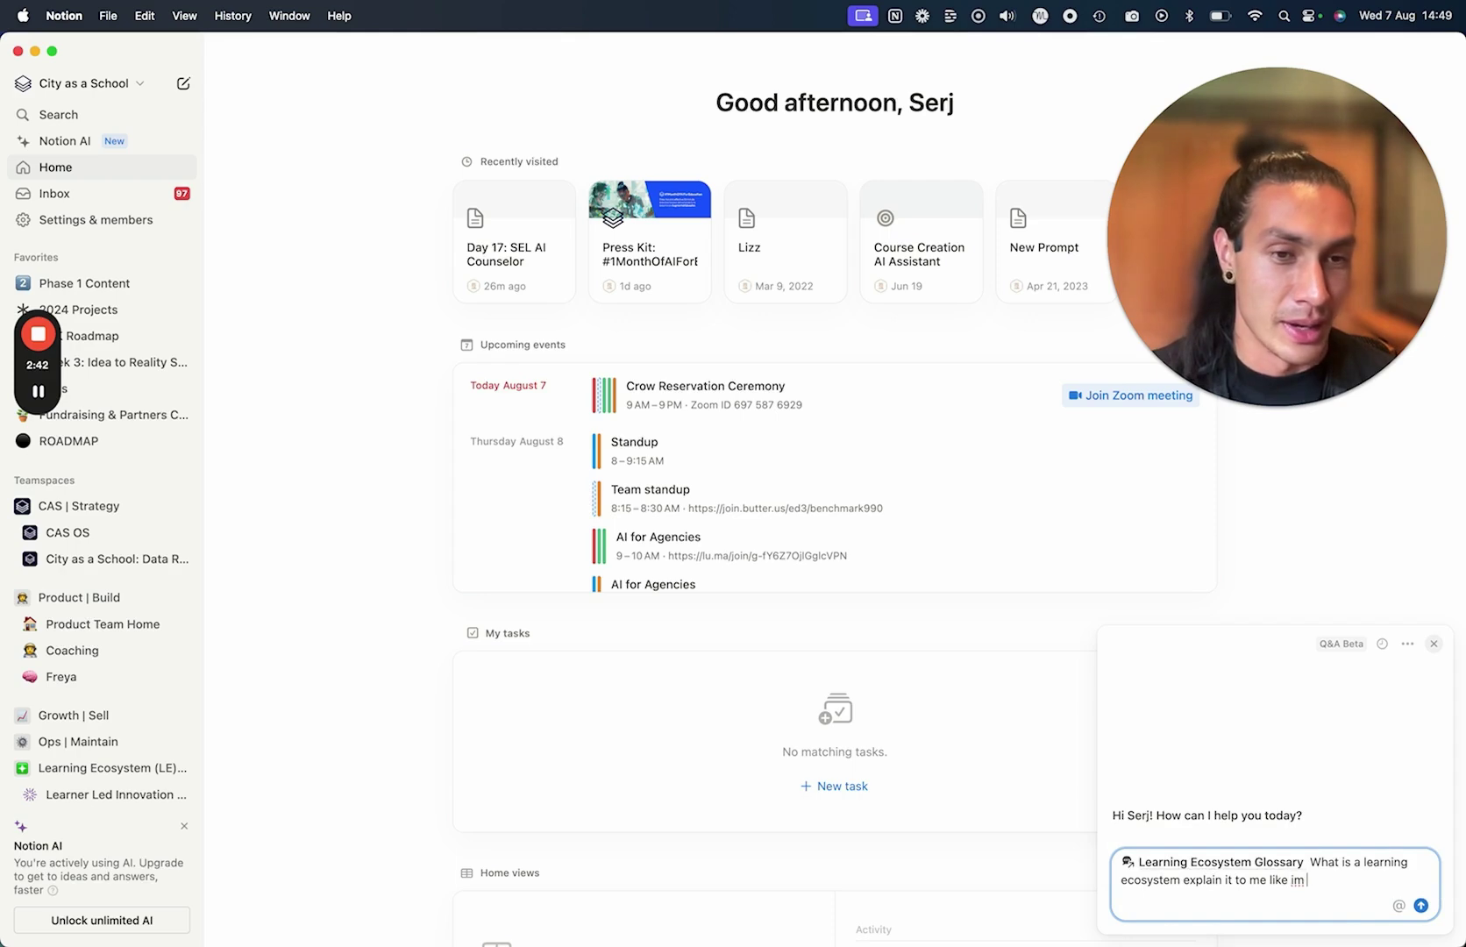
{"action": "type", "text": "a high schooler."}
{"action": "key", "text": "Return"}
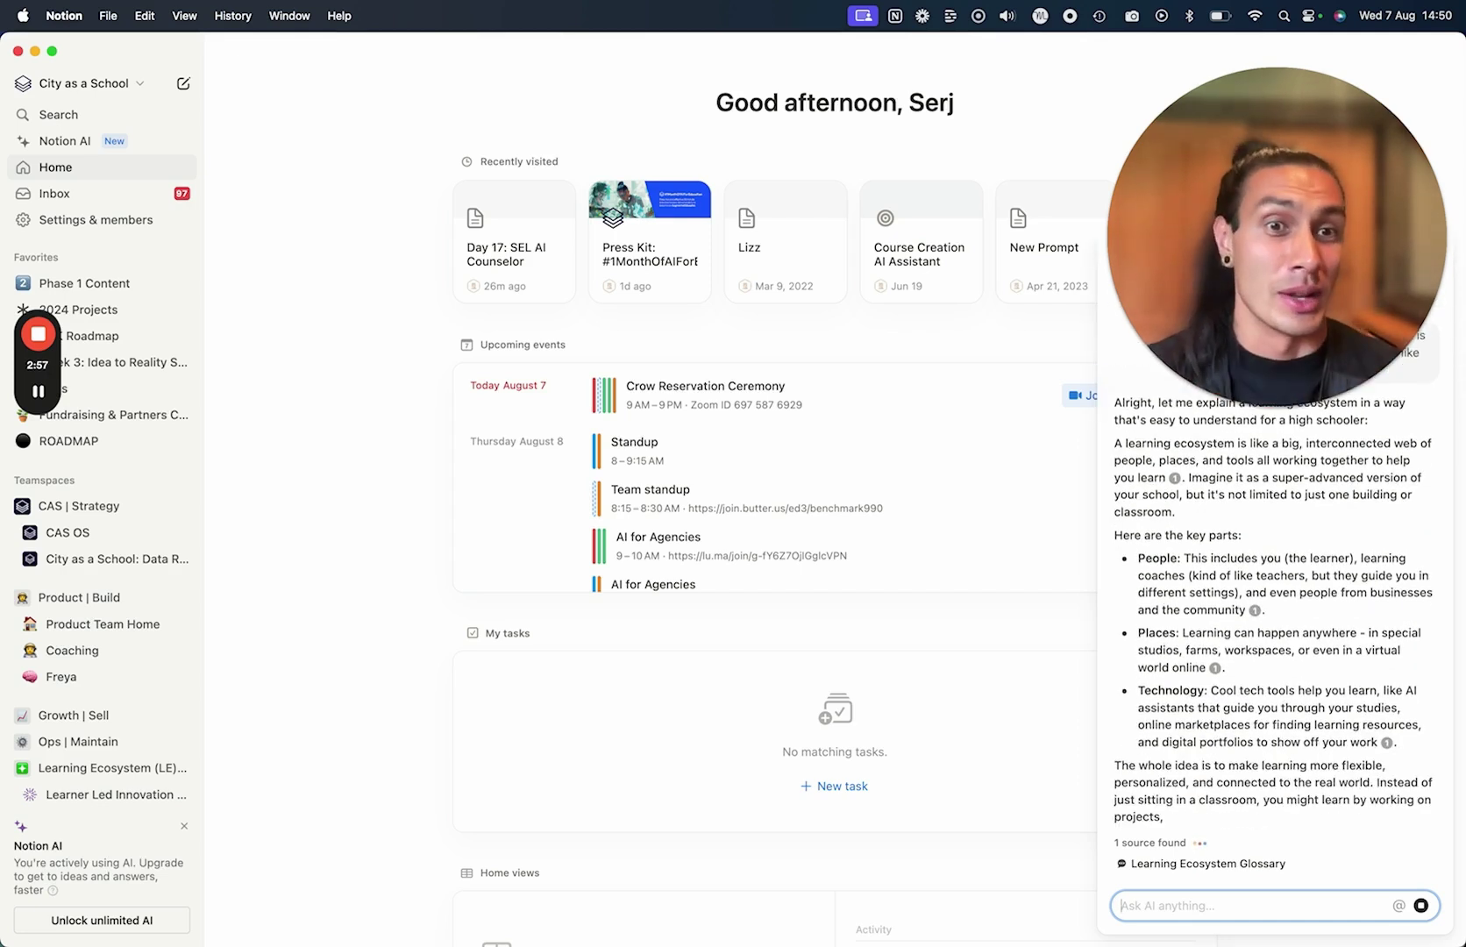
Review the AI's high-school-level learning ecosystem answer citing the glossary.
{"action": "left_click", "coordinate": [1306, 188]}
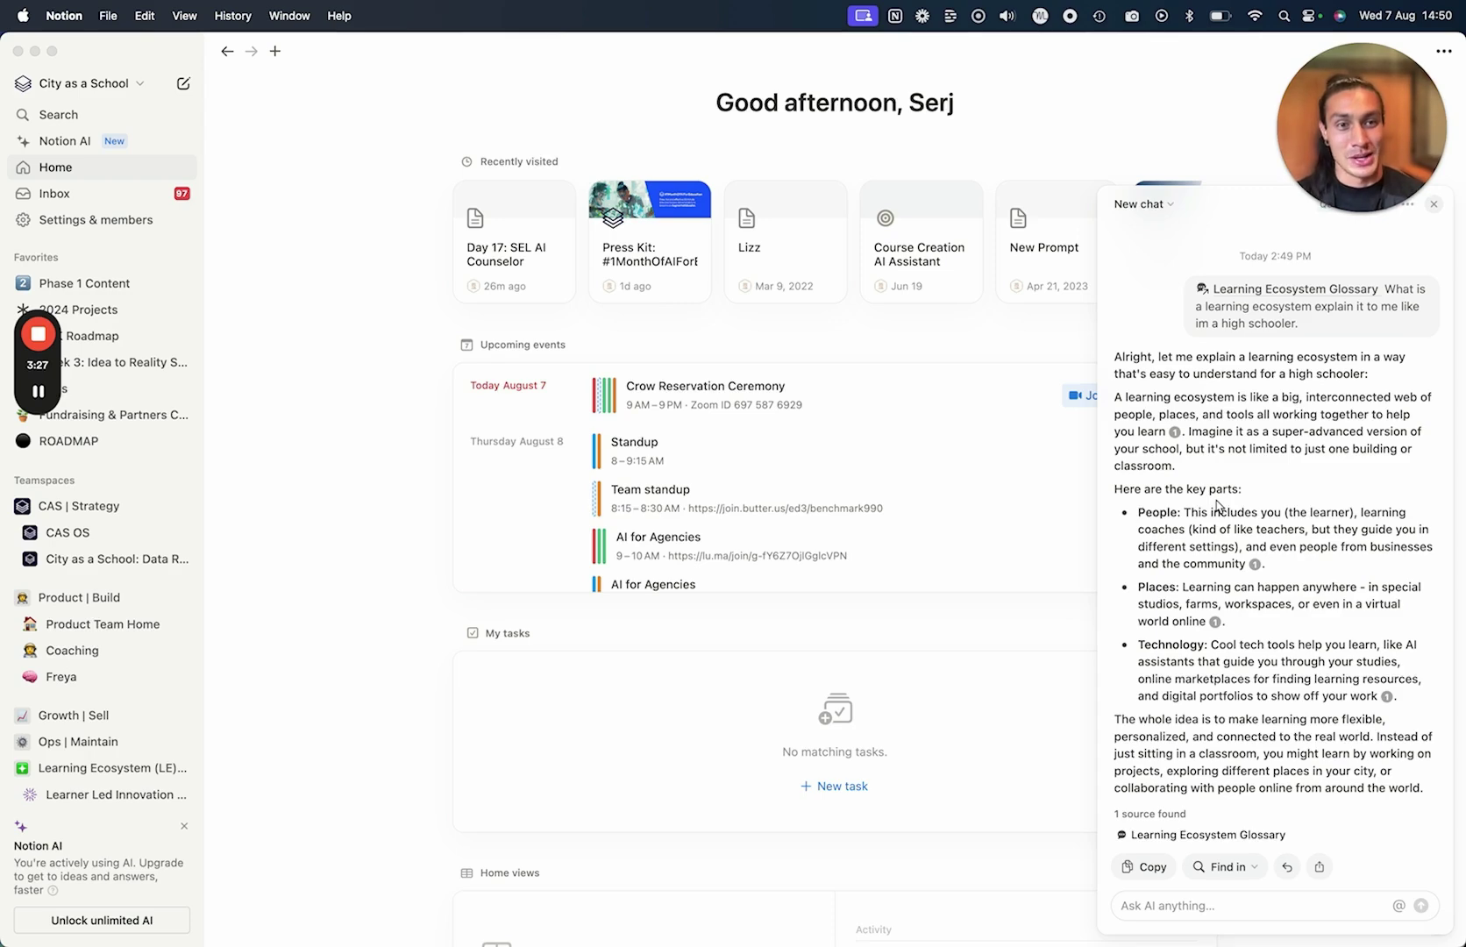
Ask Notion AI for a 500-word article on learning ecosystems in a friendly, advice-giving tone.
{"action": "left_click", "coordinate": [1249, 906]}
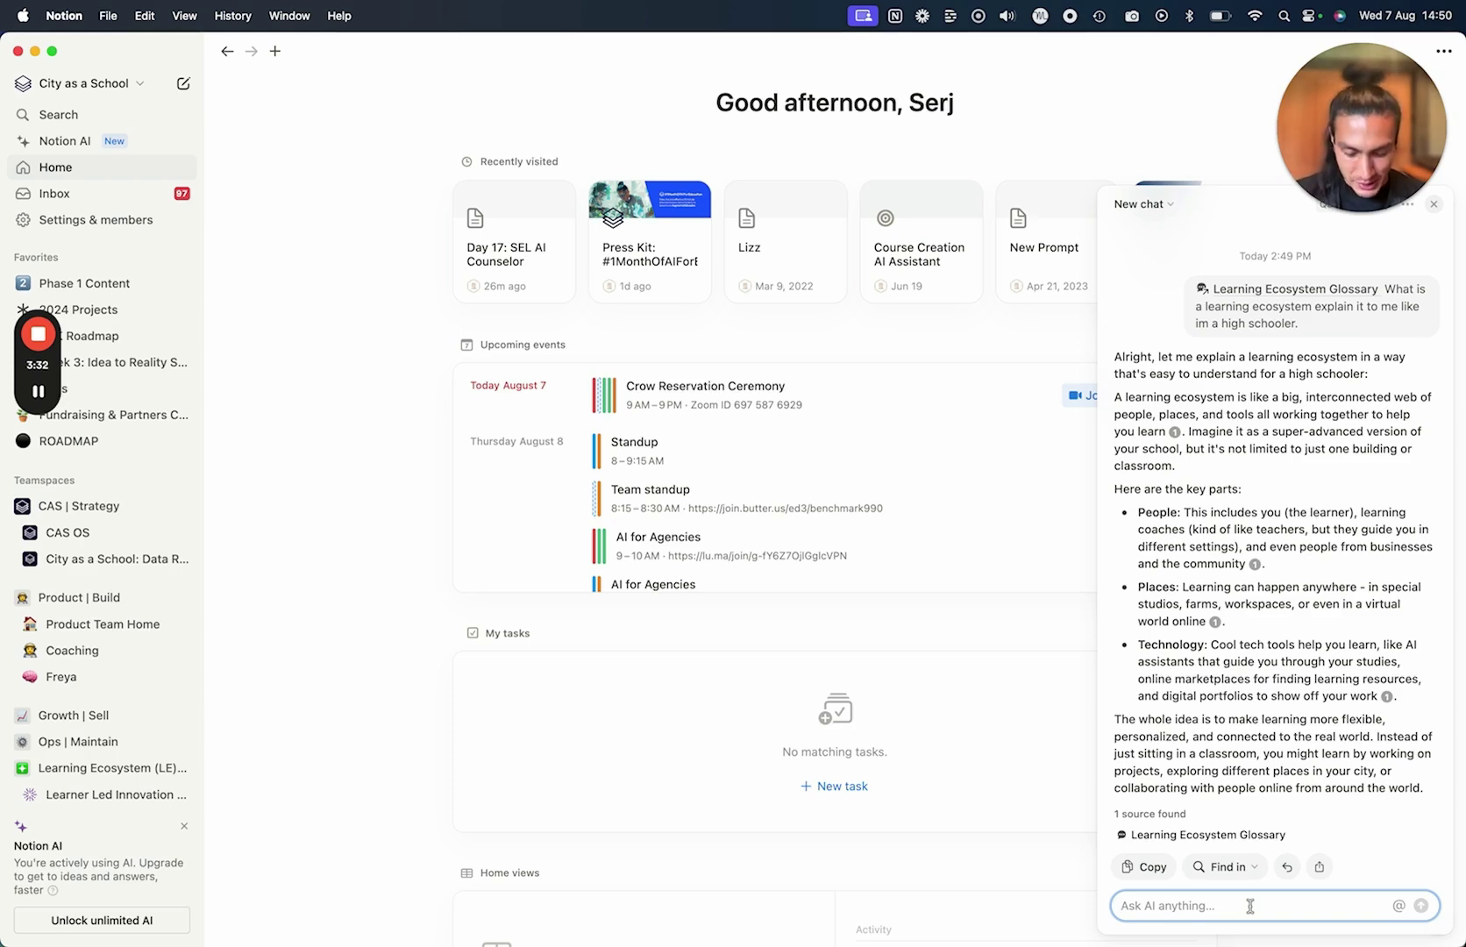
{"action": "type", "text": "thats great,"}
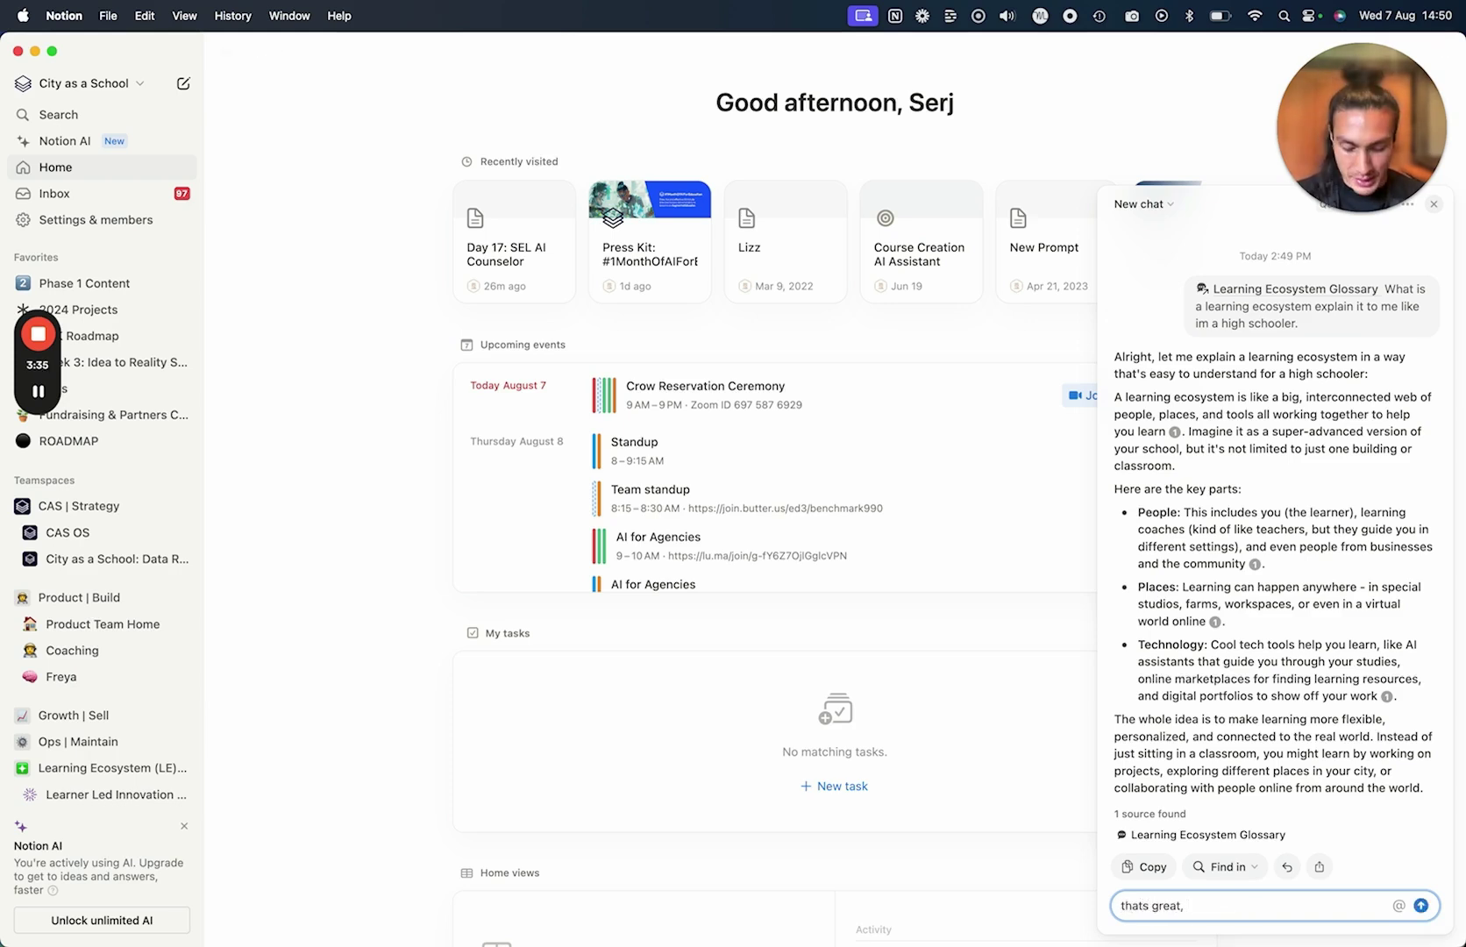
{"action": "type", "text": " now create a"}
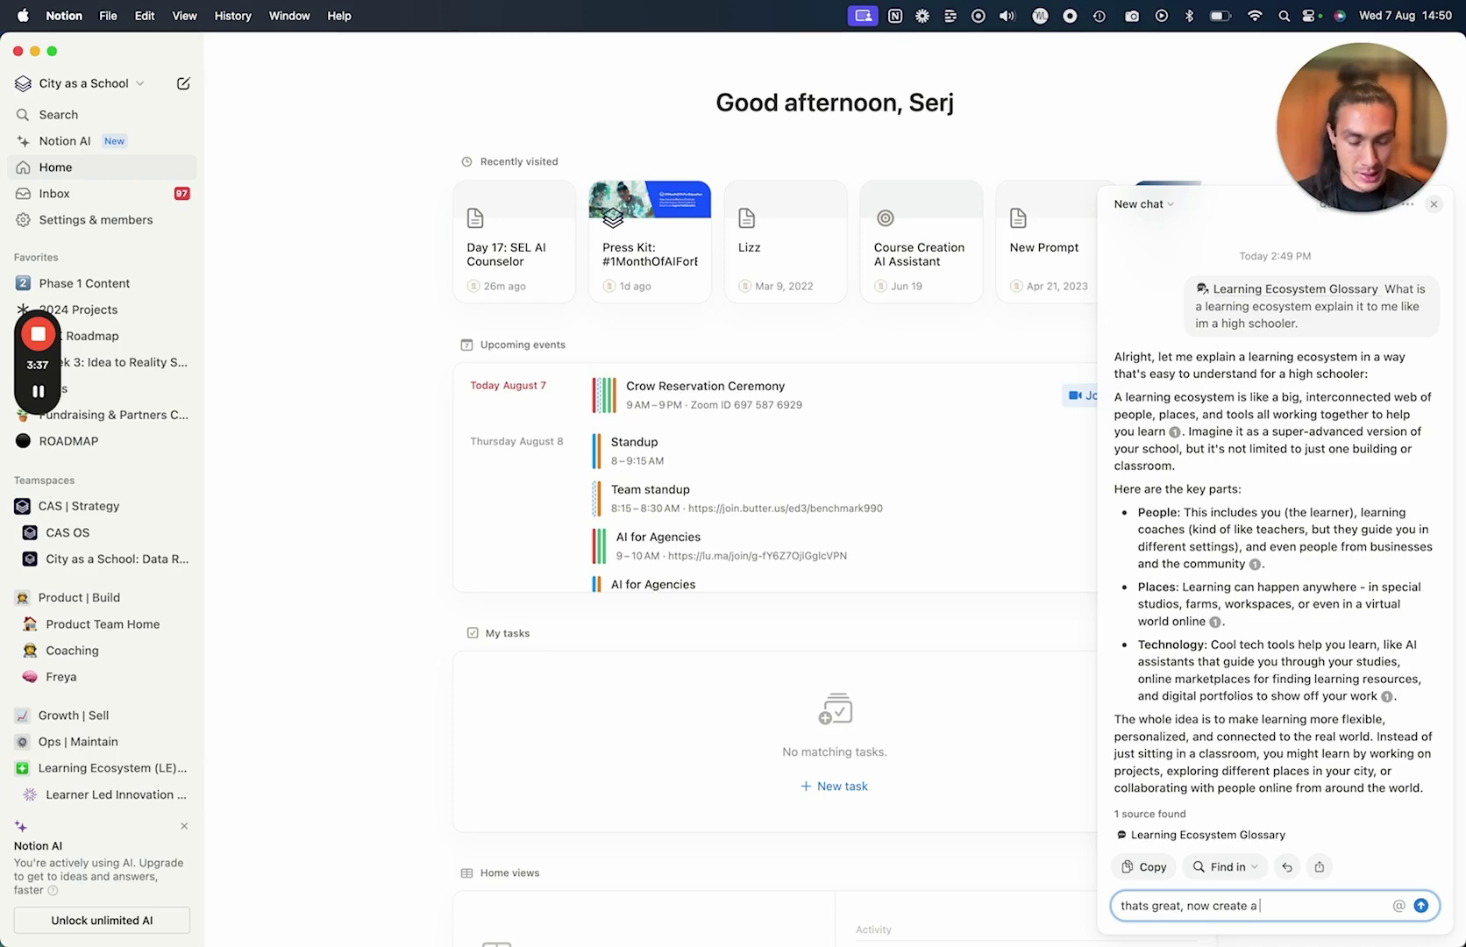
{"action": "type", "text": " 500 wo"}
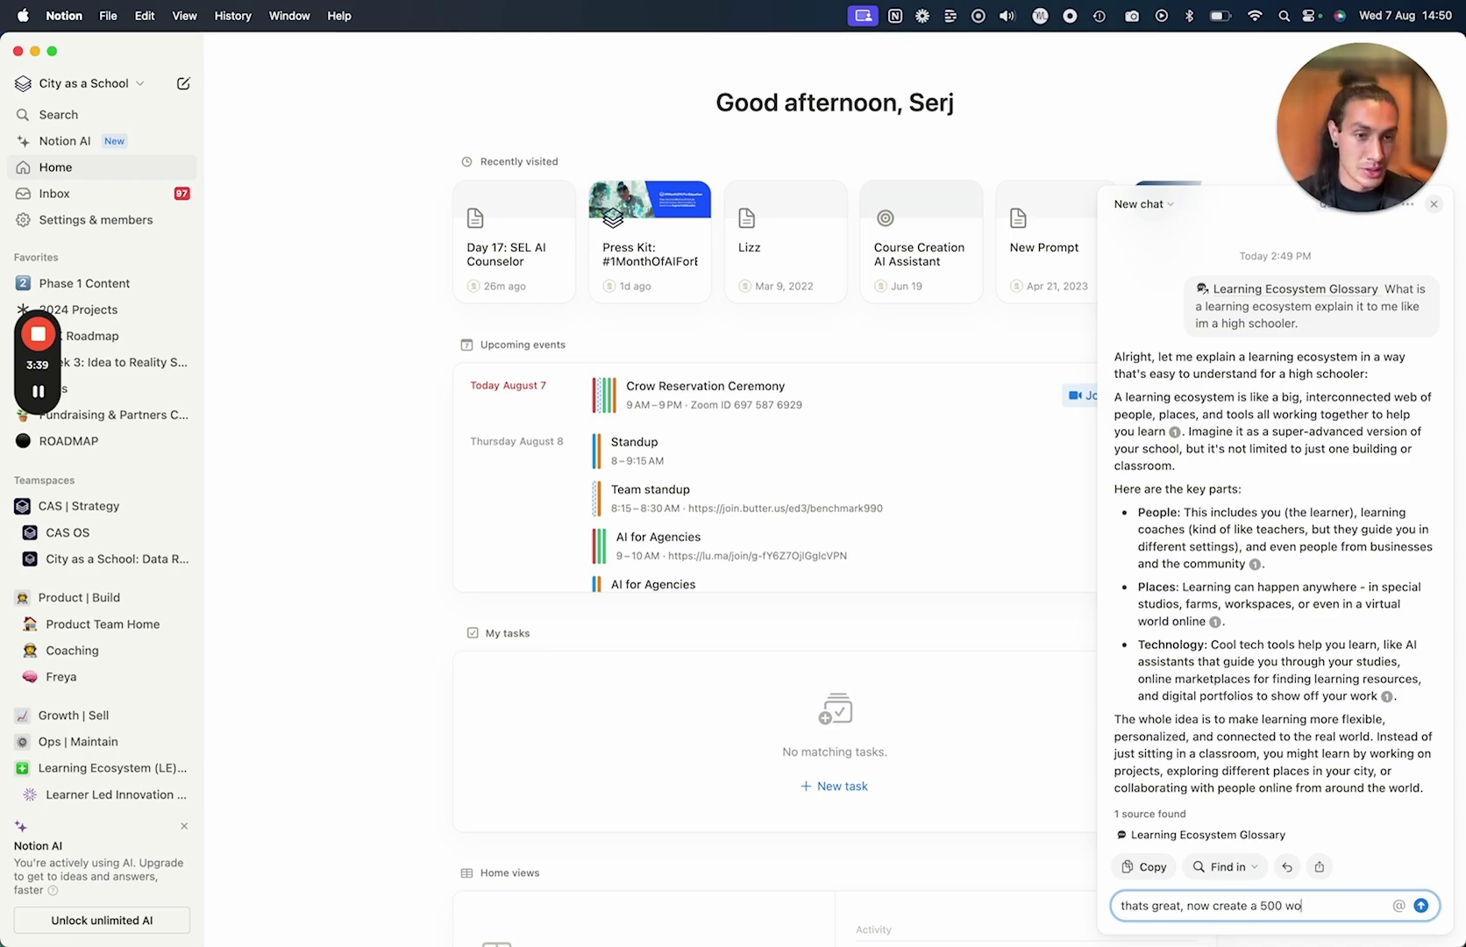
{"action": "type", "text": "rk articel about la"}
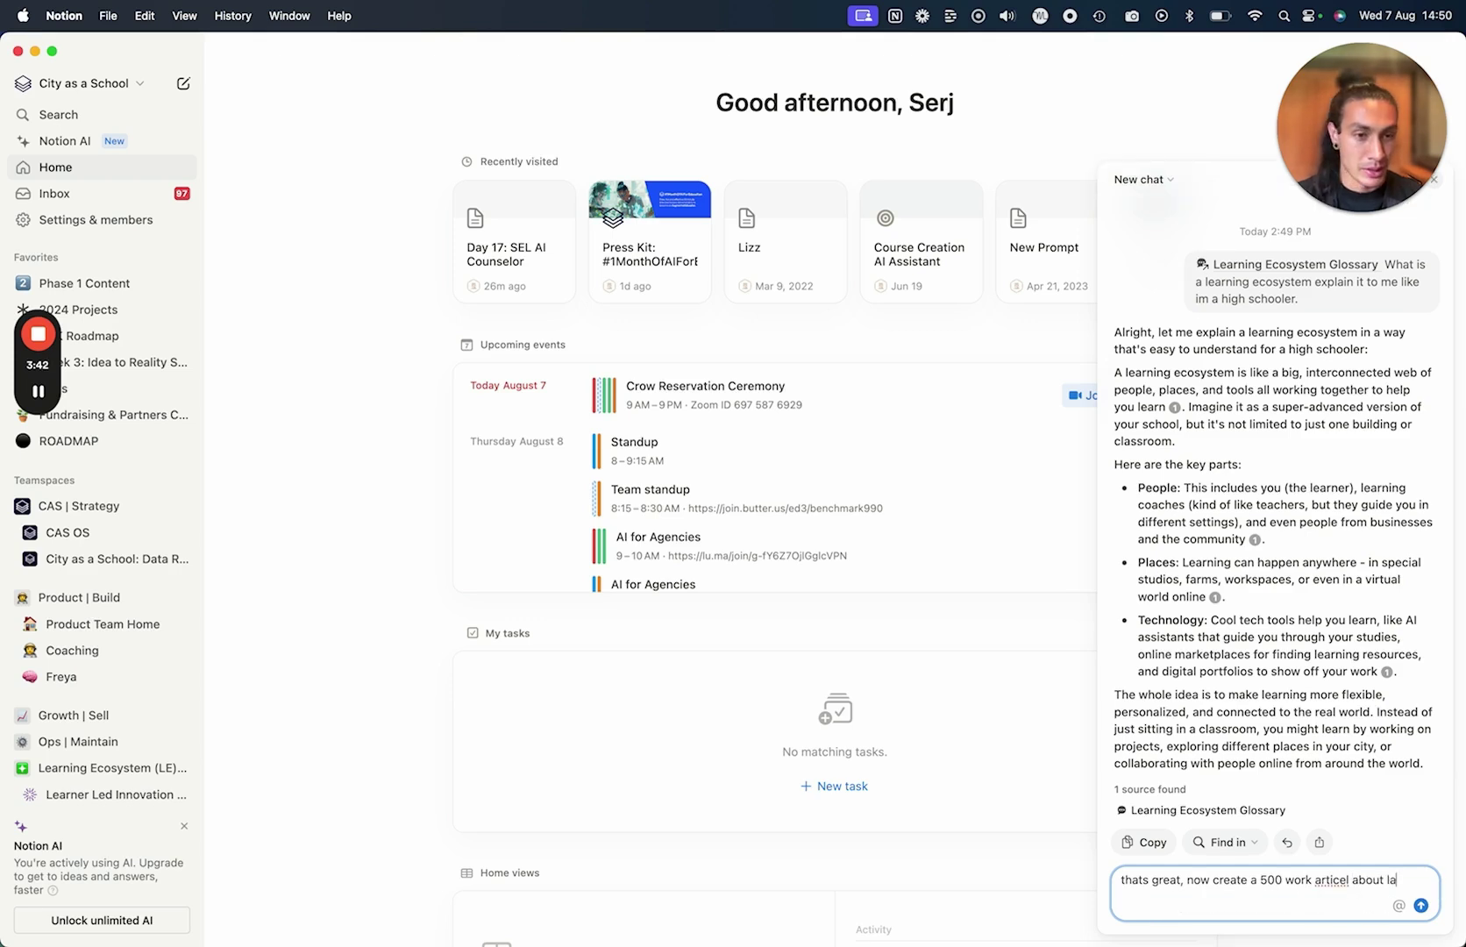
{"action": "type", "text": "learning ecosystems and"}
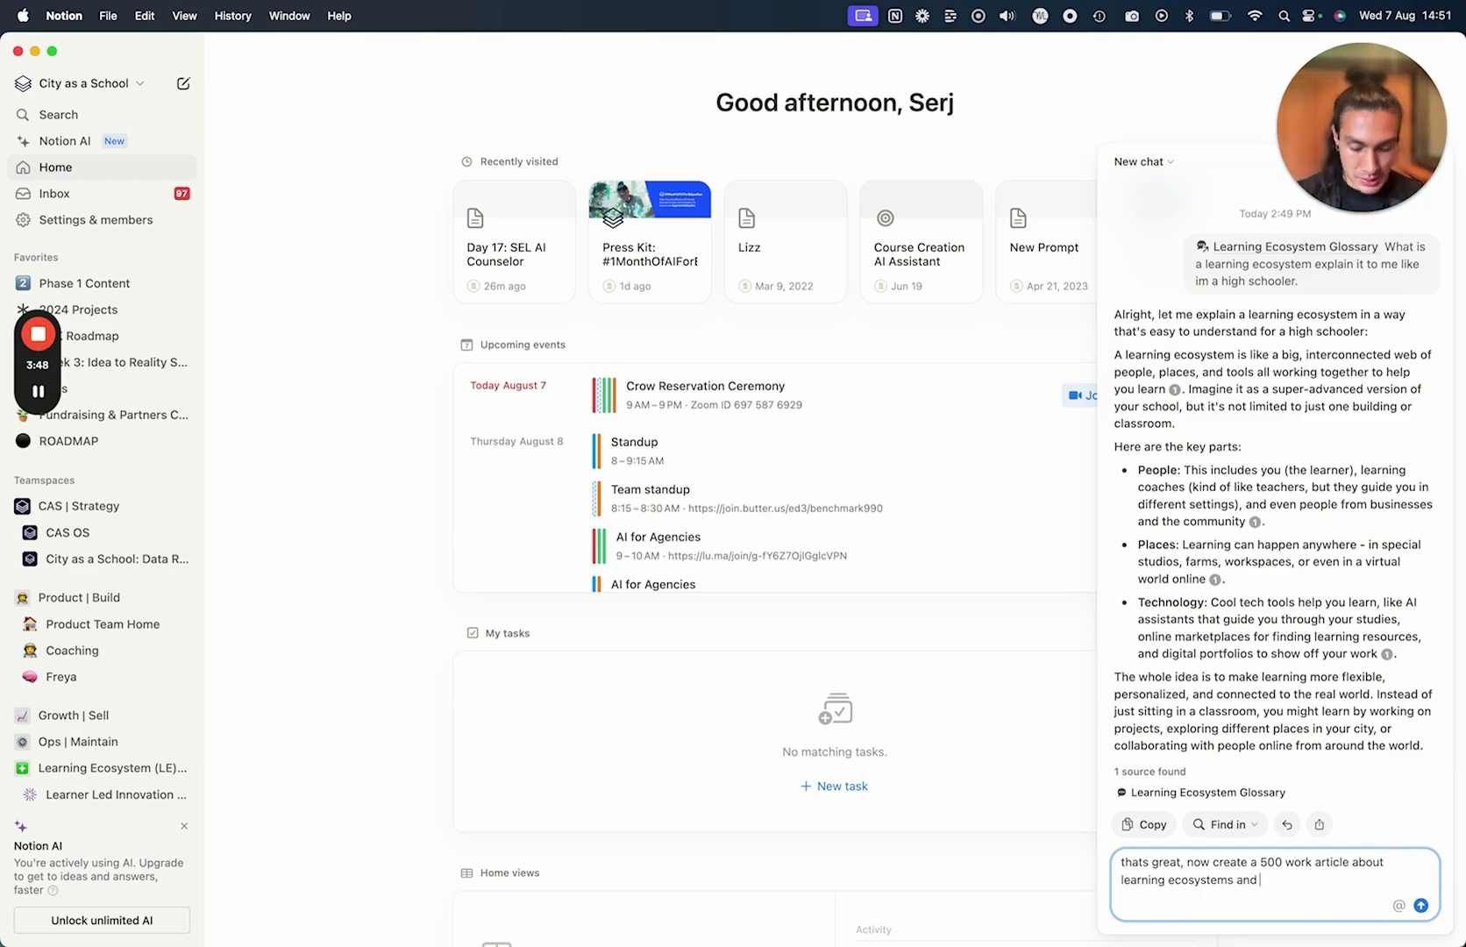
{"action": "type", "text": " write it in a fri"}
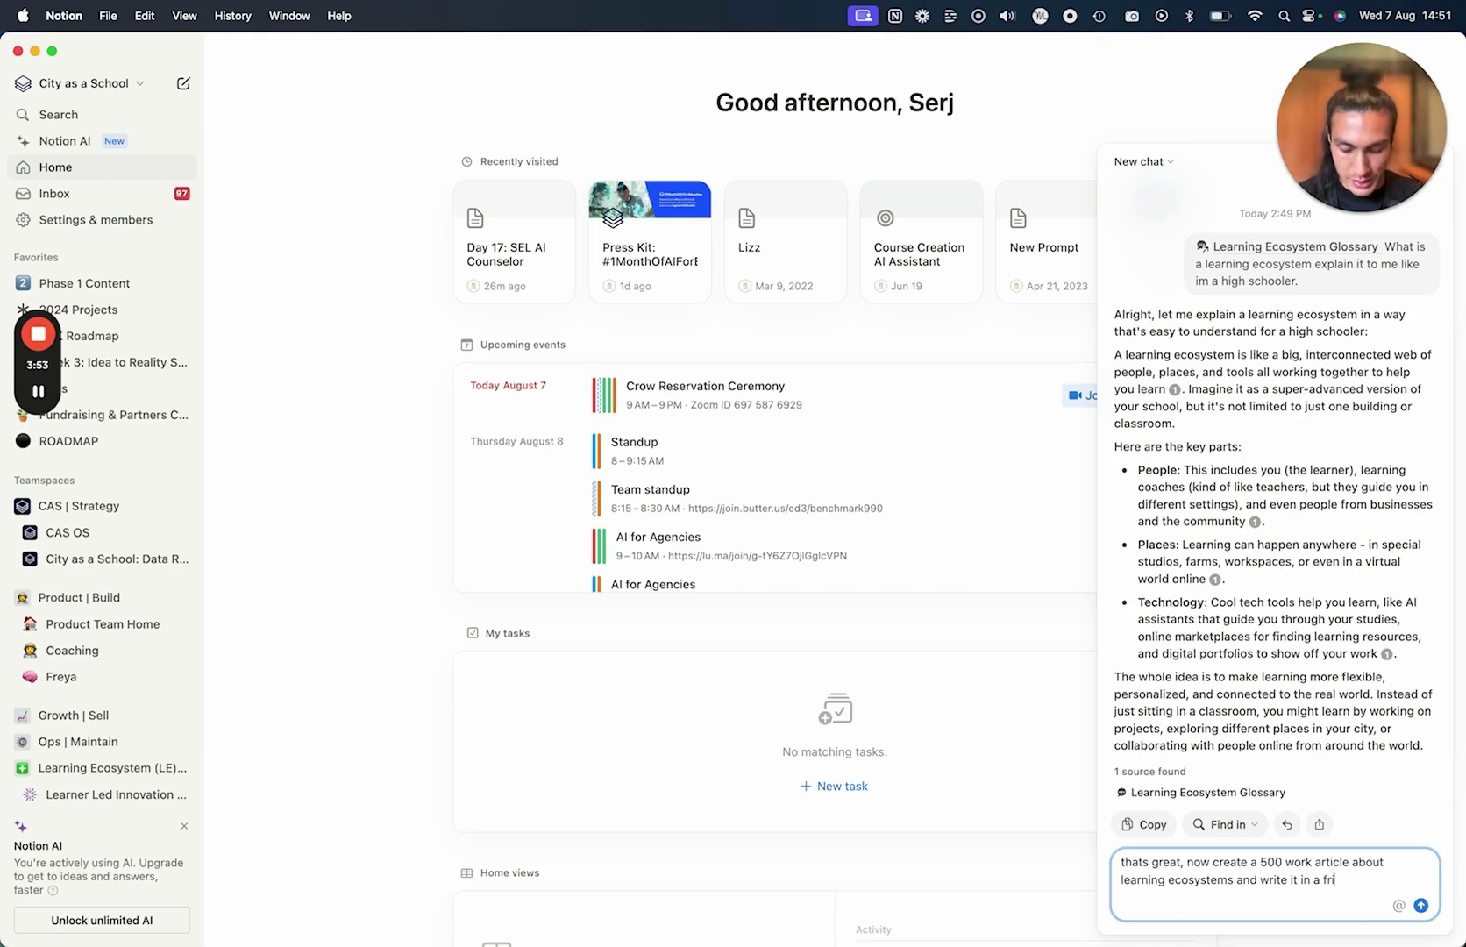
{"action": "type", "text": "endly tone of voice like a friend"}
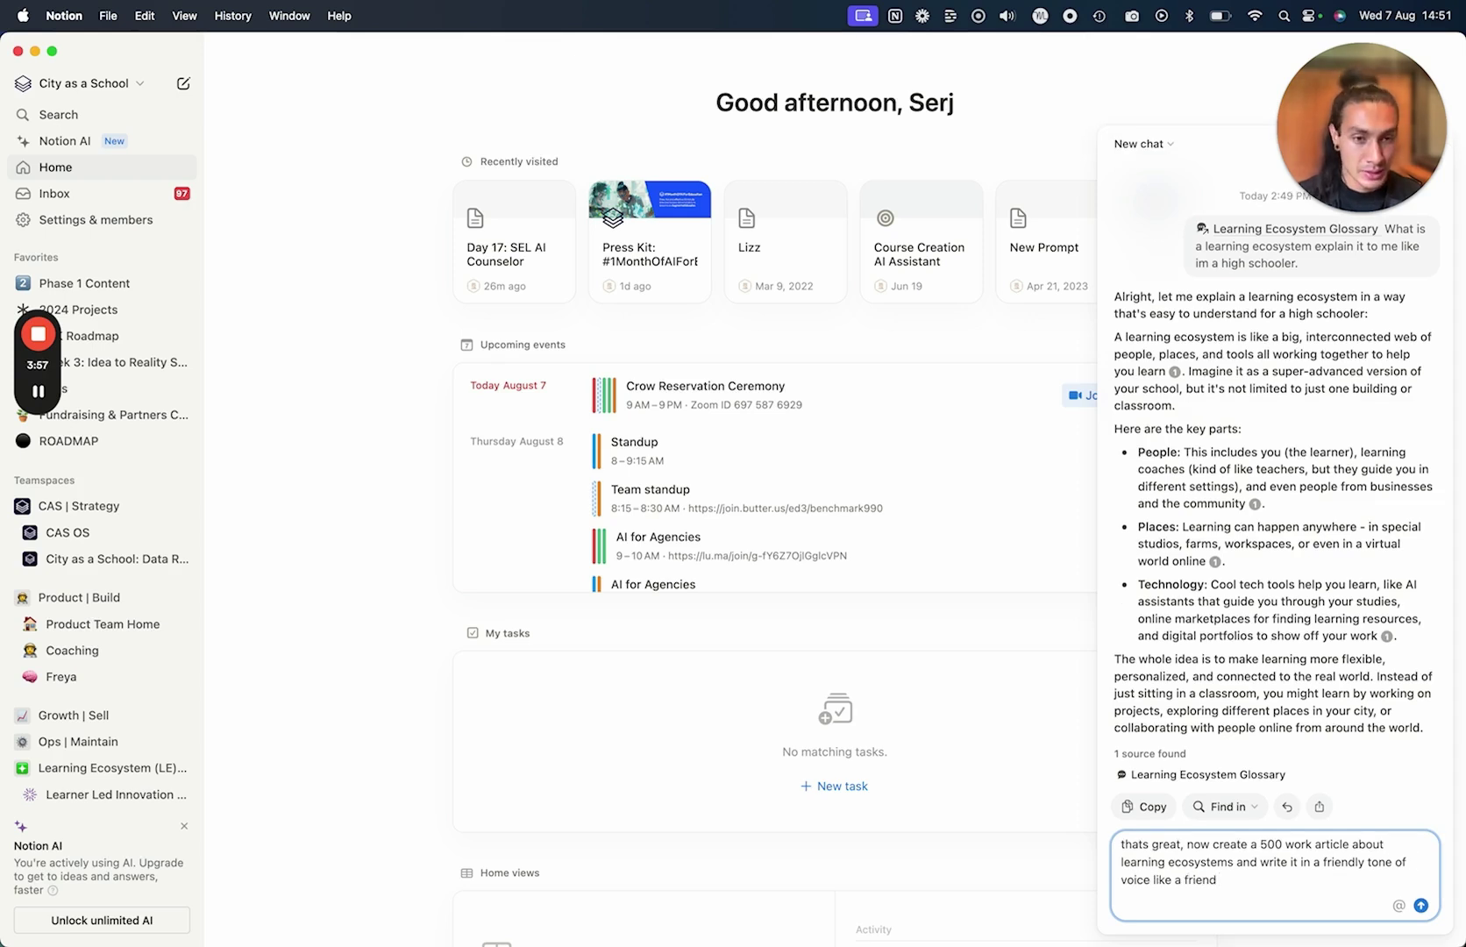
{"action": "type", "text": " giving you good ad"}
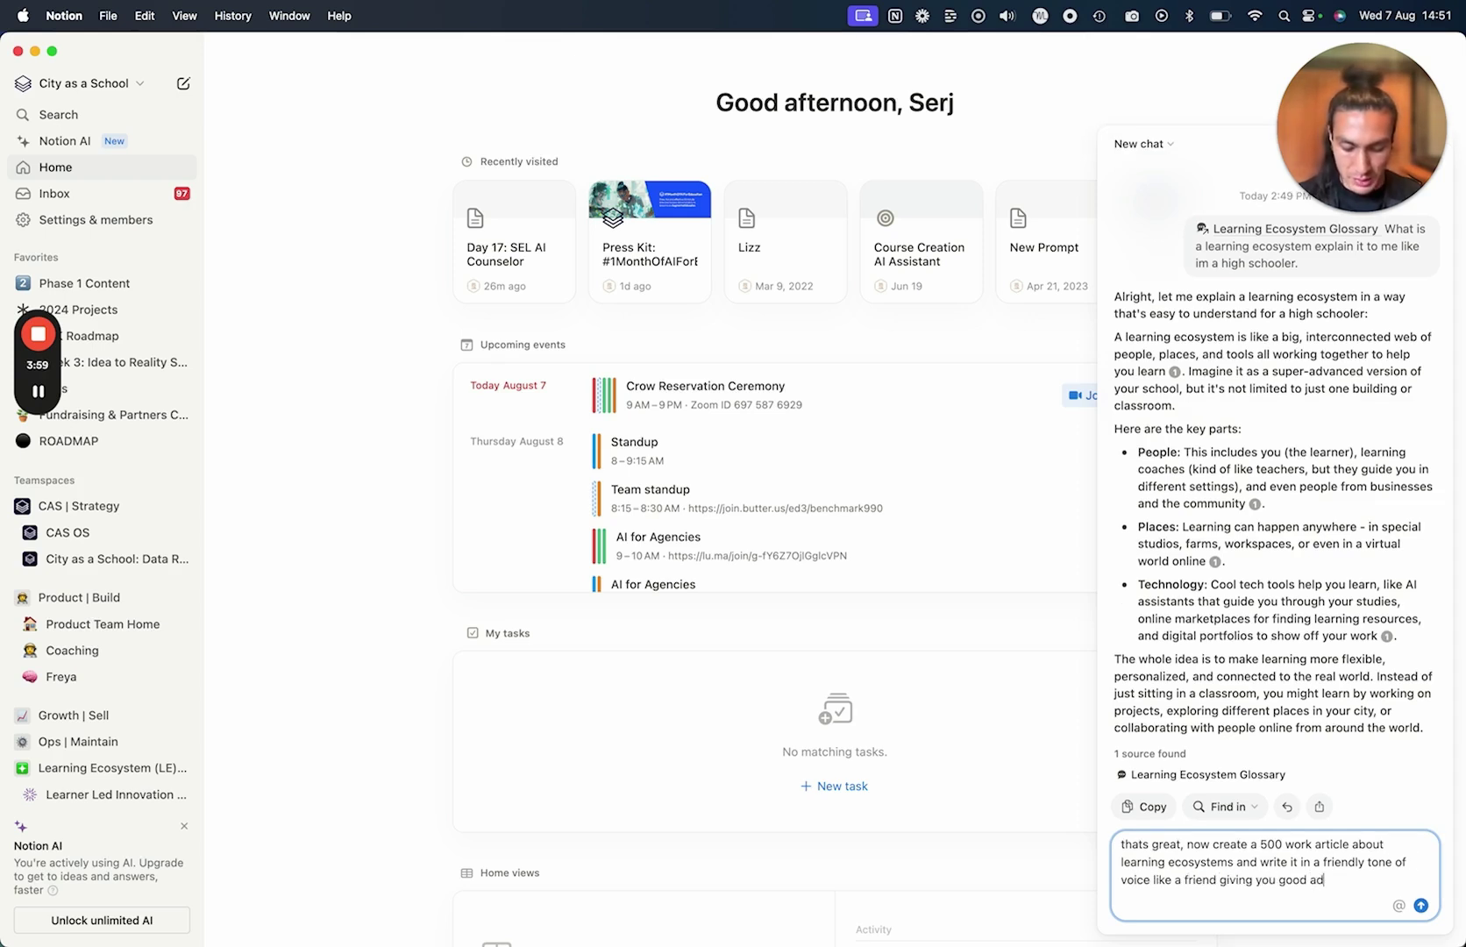
{"action": "type", "text": "vice."}
{"action": "key", "text": "Return"}
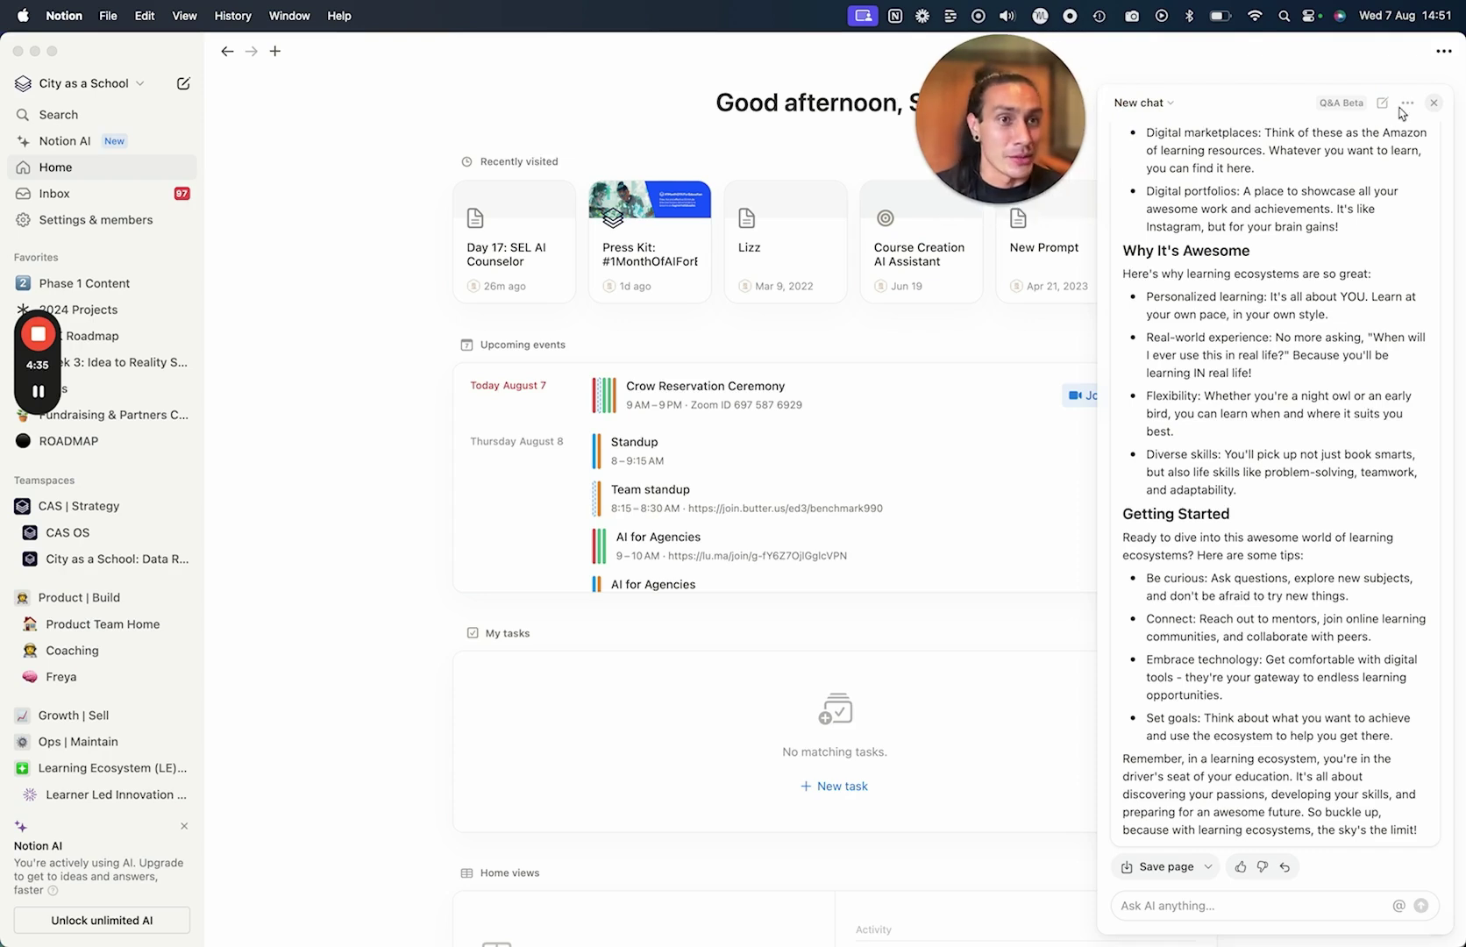
Start a new Notion AI chat and scroll to the suggested actions.
{"action": "left_click", "coordinate": [1407, 102]}
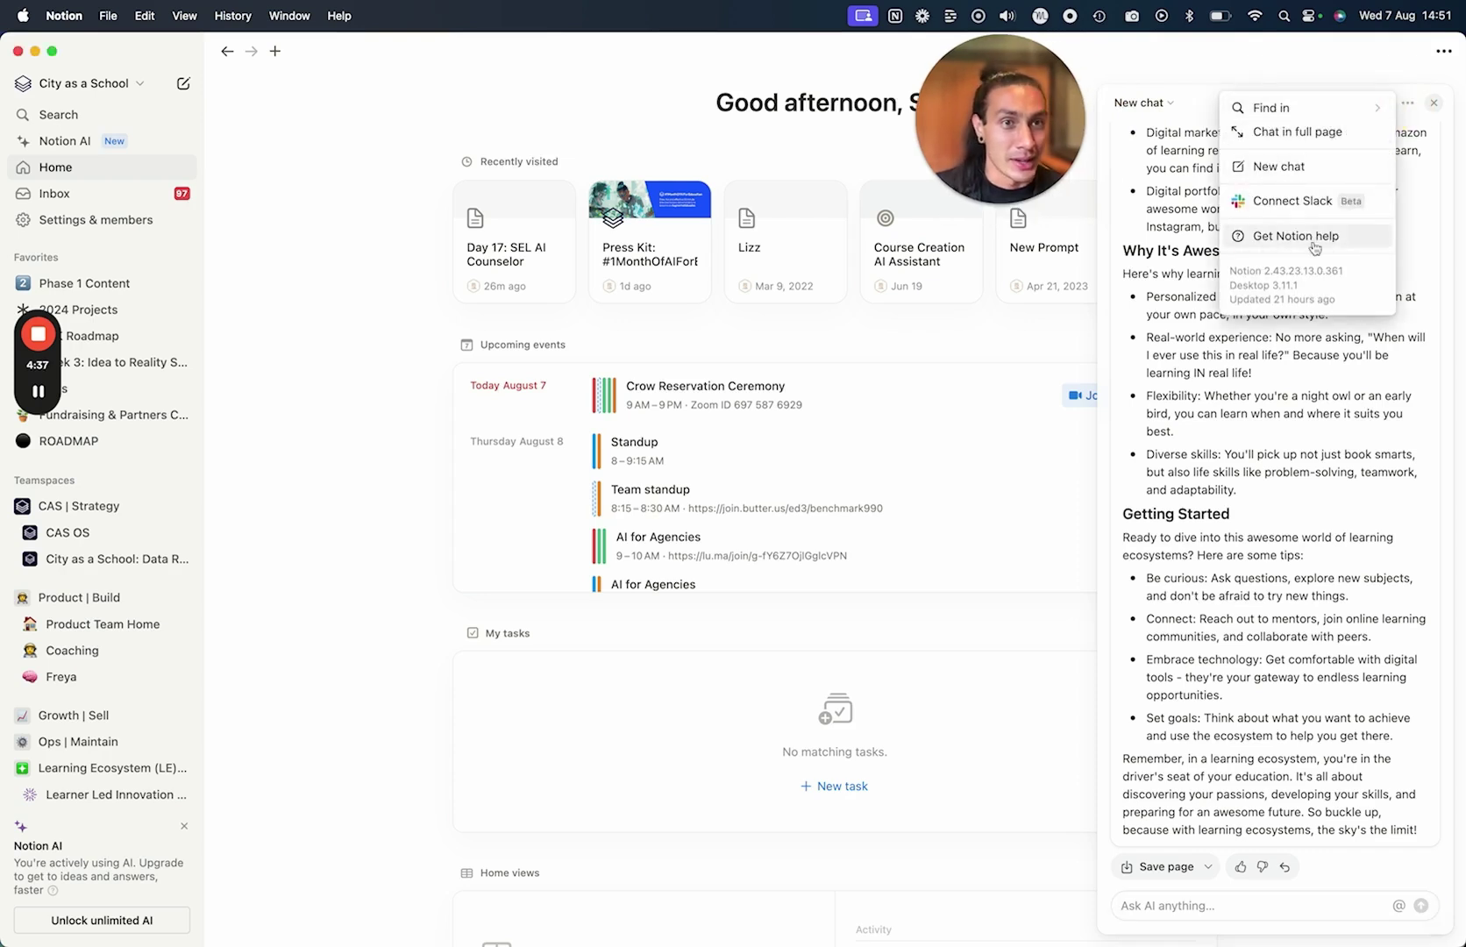
{"action": "left_click", "coordinate": [1296, 166]}
{"action": "scroll", "coordinate": [1275, 776], "scroll_direction": "down", "scroll_amount": 5}
{"action": "scroll", "coordinate": [1185, 771], "scroll_direction": "down", "scroll_amount": 2}
{"action": "scroll", "coordinate": [1237, 770], "scroll_direction": "down", "scroll_amount": 2}
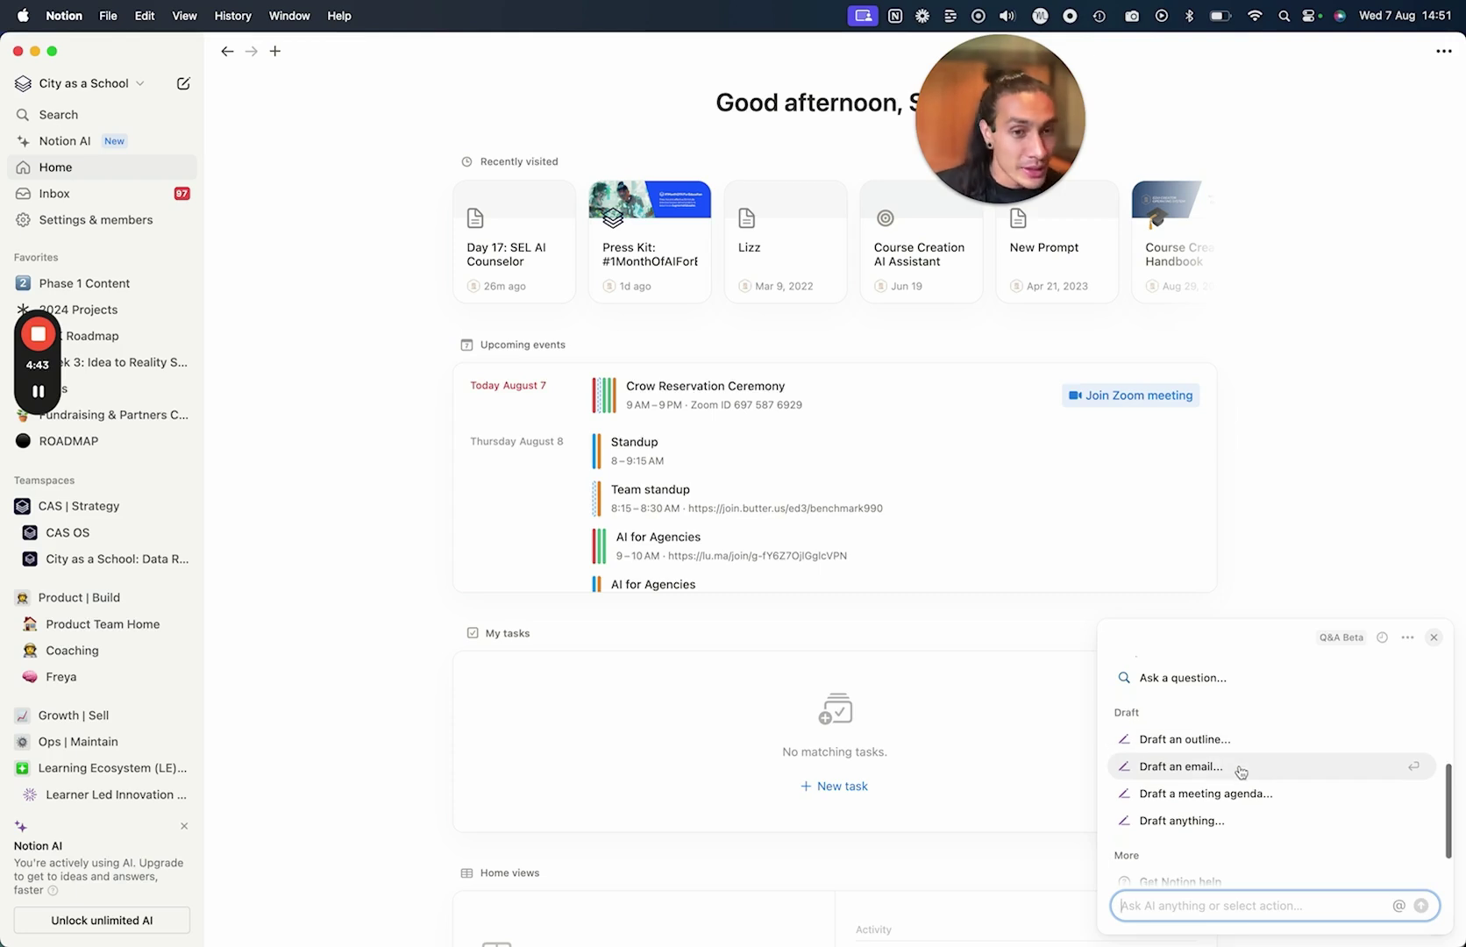
{"action": "scroll", "coordinate": [1236, 793], "scroll_direction": "down", "scroll_amount": 2}
Use Draft anything to request a PowerPoint presentation about learning ecosystems.
{"action": "left_click", "coordinate": [1214, 783]}
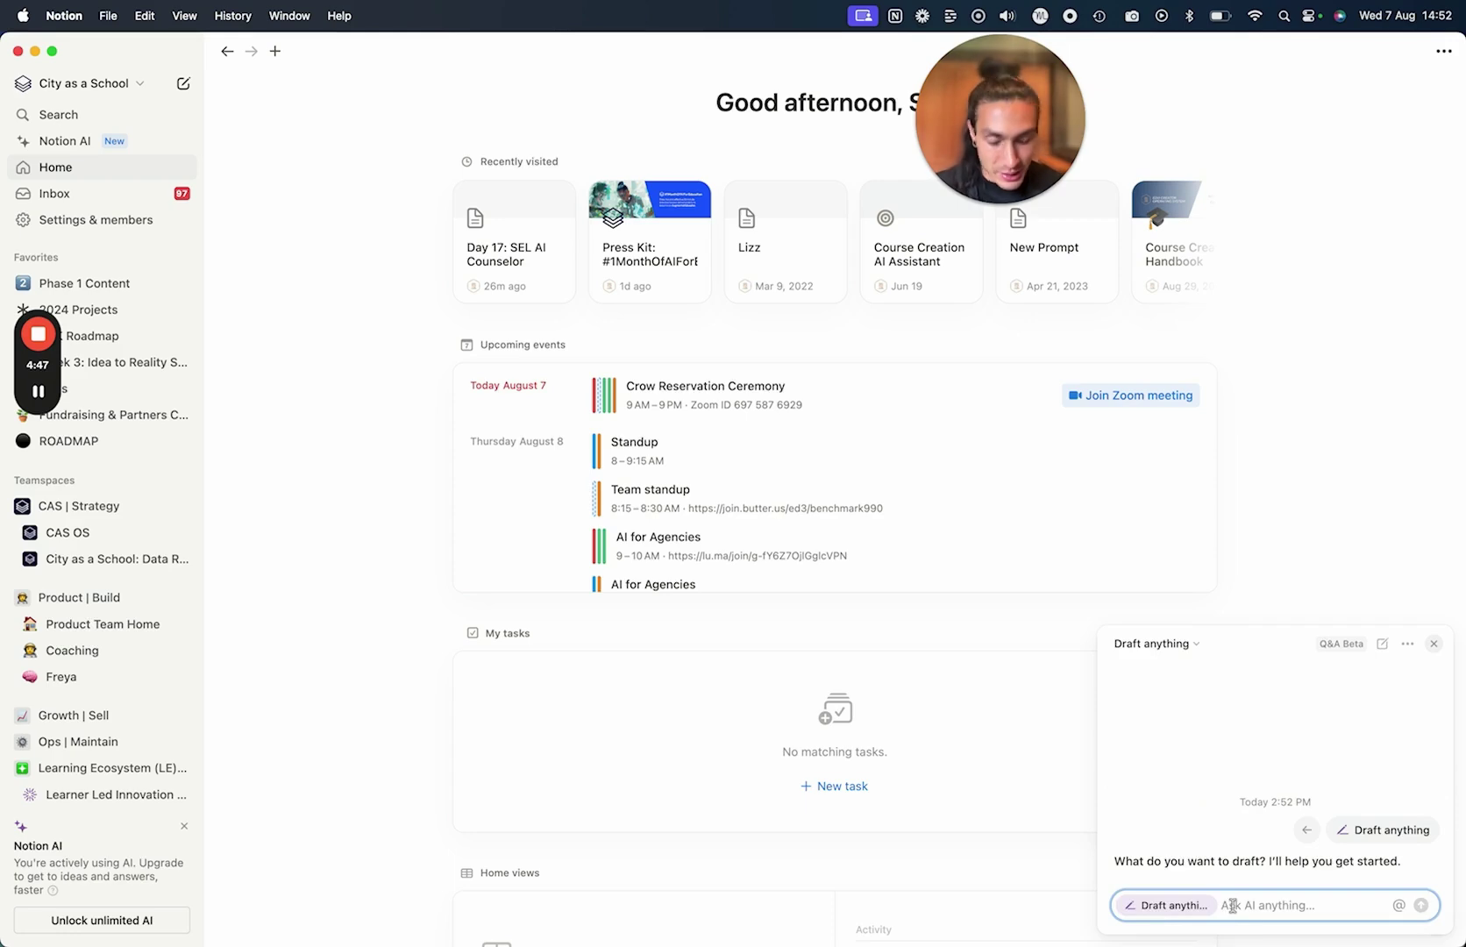
{"action": "type", "text": "A"}
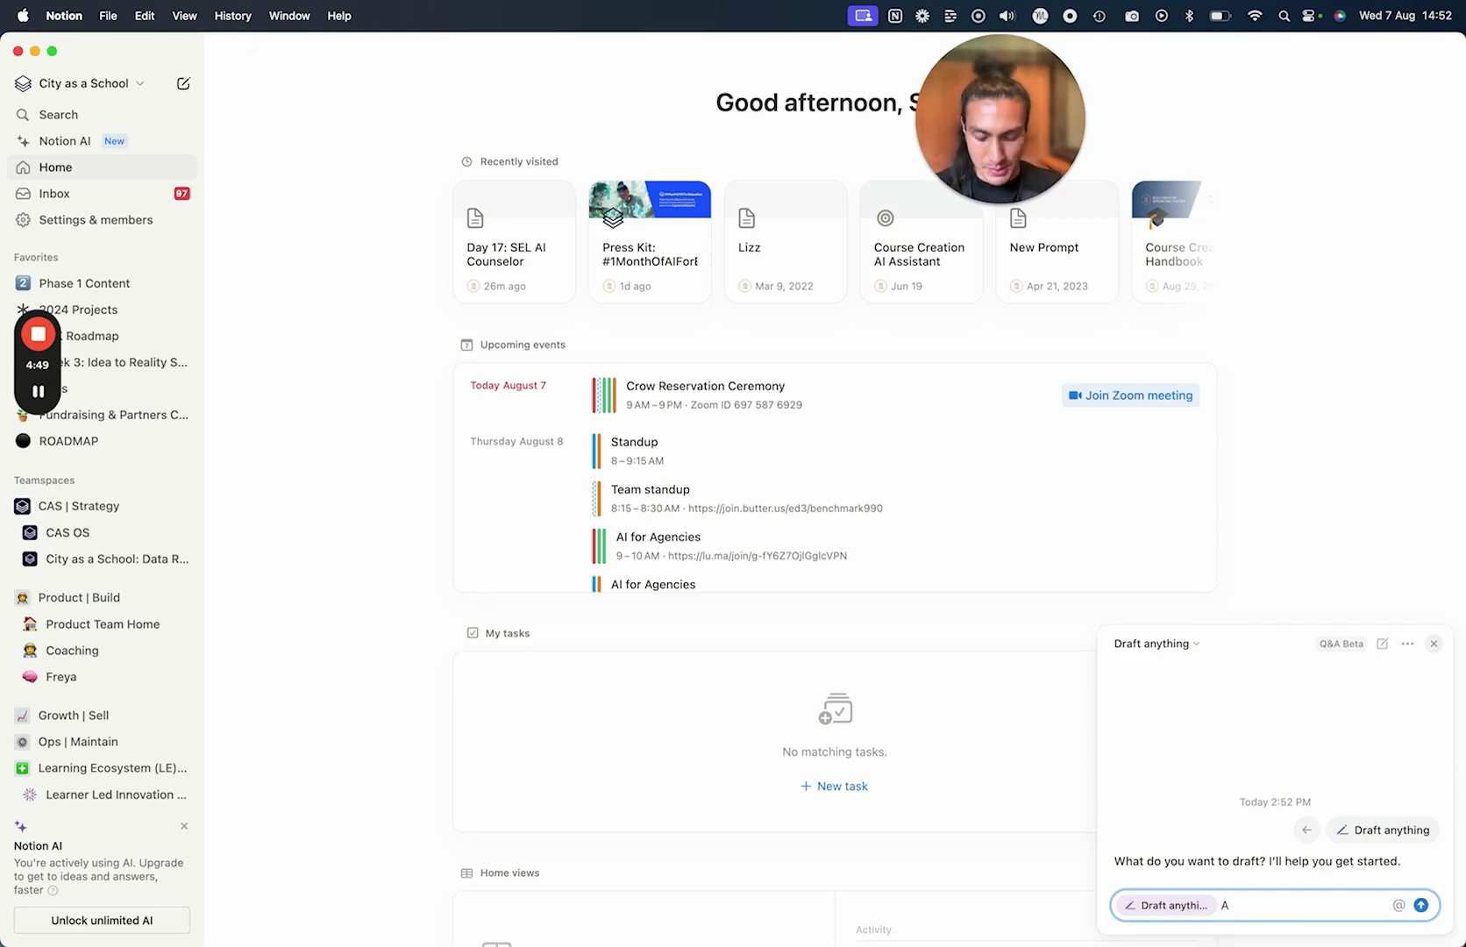
{"action": "type", "text": " power point presentation about learn"}
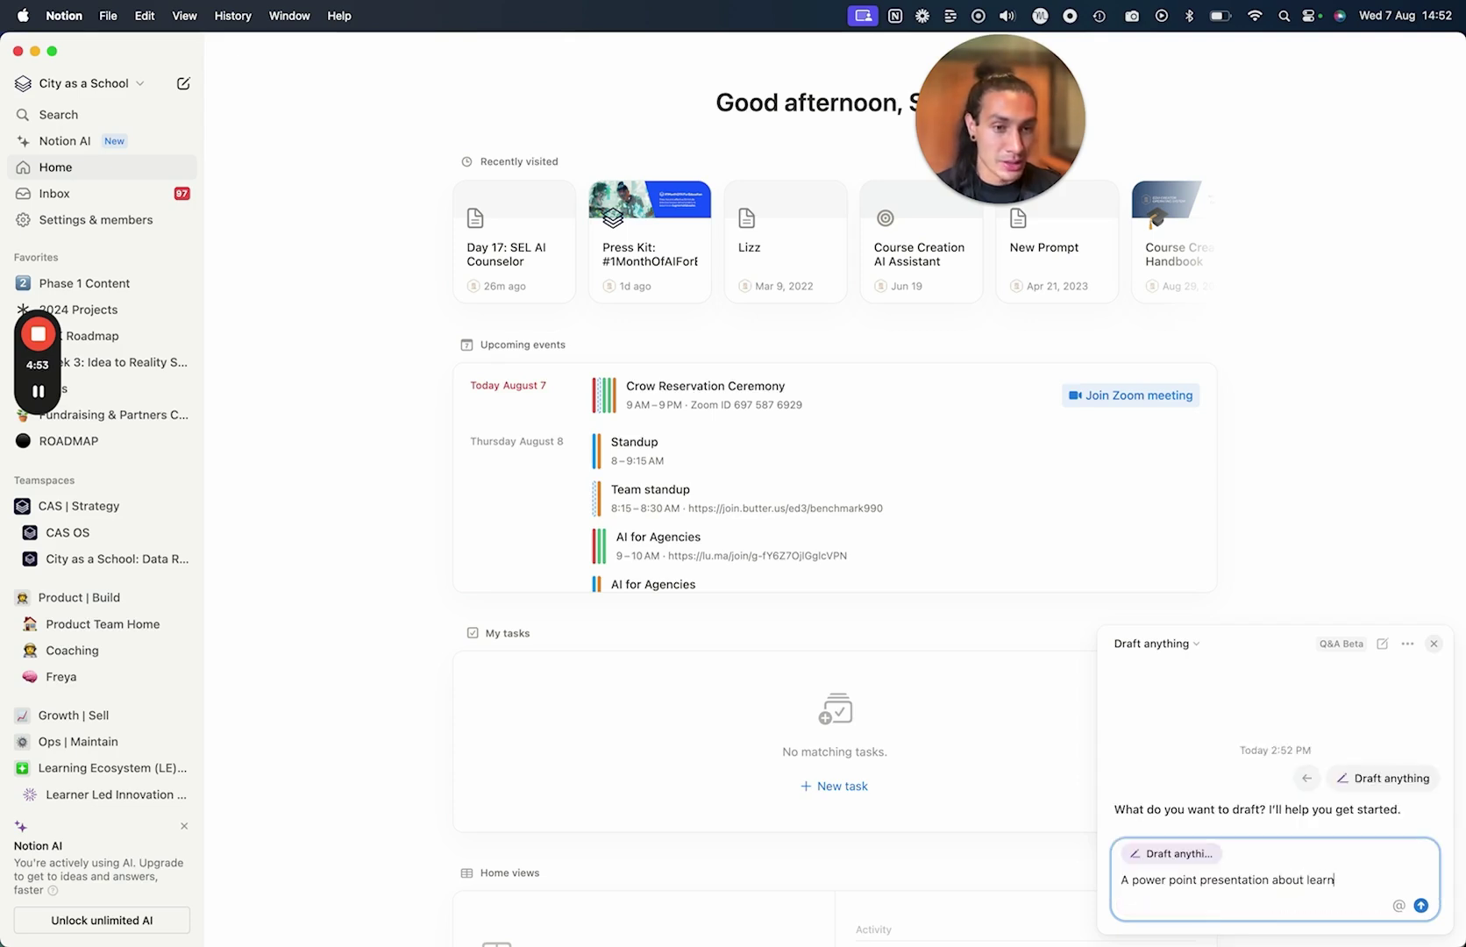
{"action": "type", "text": "ing ecosystems"}
{"action": "key", "text": "Return"}
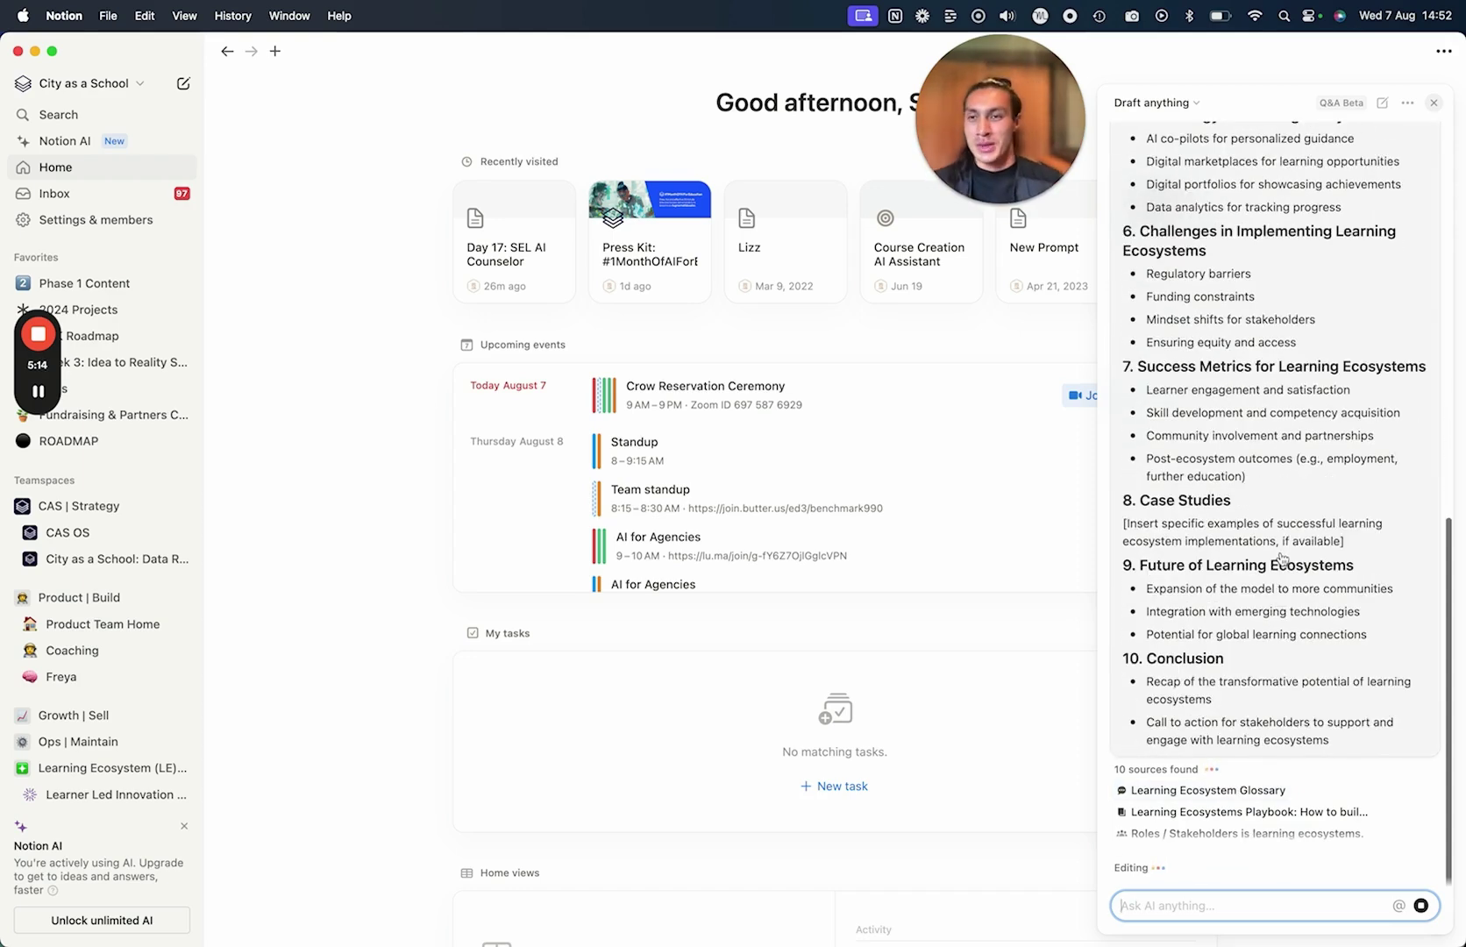
{"action": "left_click", "coordinate": [999, 203]}
{"action": "left_click_drag", "start_coordinate": [1041, 161], "coordinate": [728, 401]}
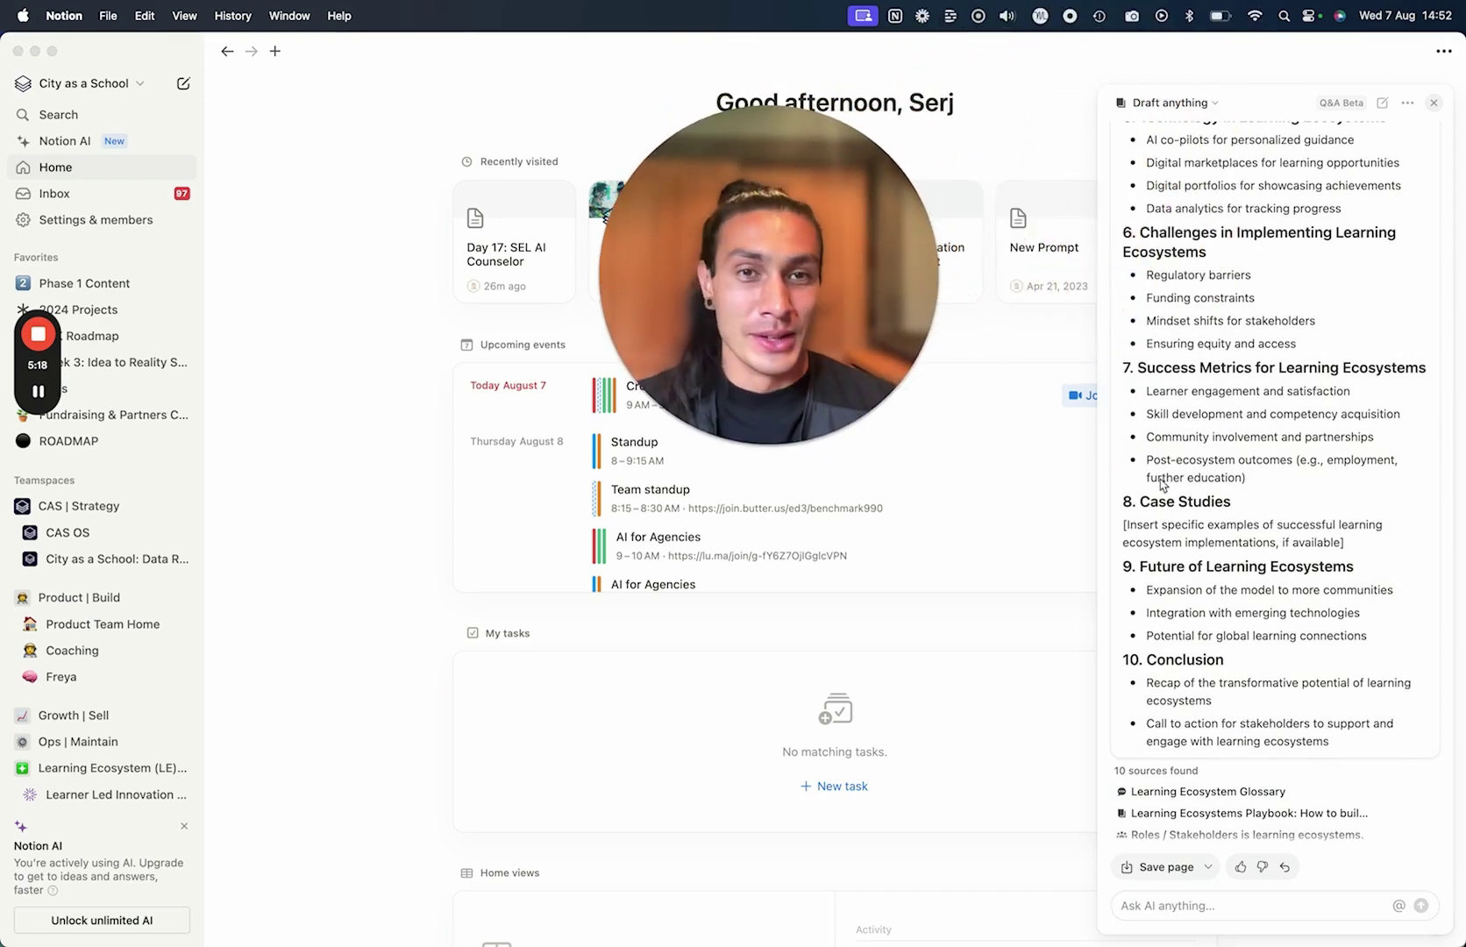